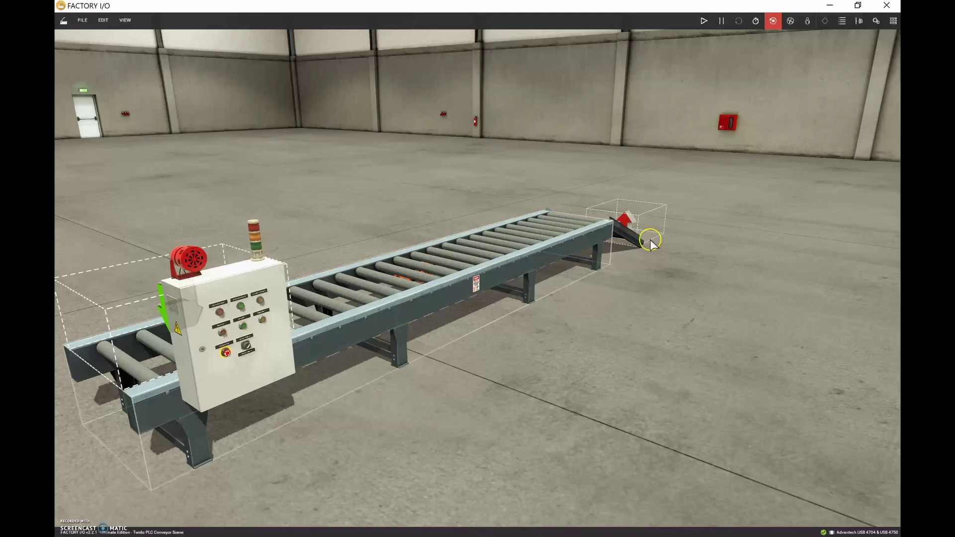
Examine the existing roller conveyor scene, including the control cabinet's labelled buttons and indicators, the siren and the stack light.
double_click(238, 373)
right_click_drag(322, 330, 163, 357)
scroll(353, 328, "up", 3)
scroll(163, 357, "up", 4)
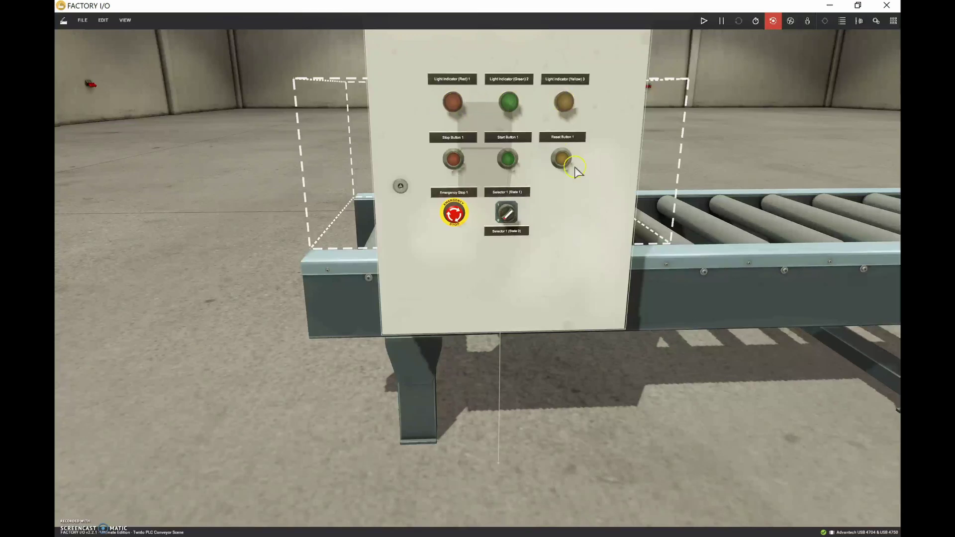
left_click(453, 159)
double_click(539, 52)
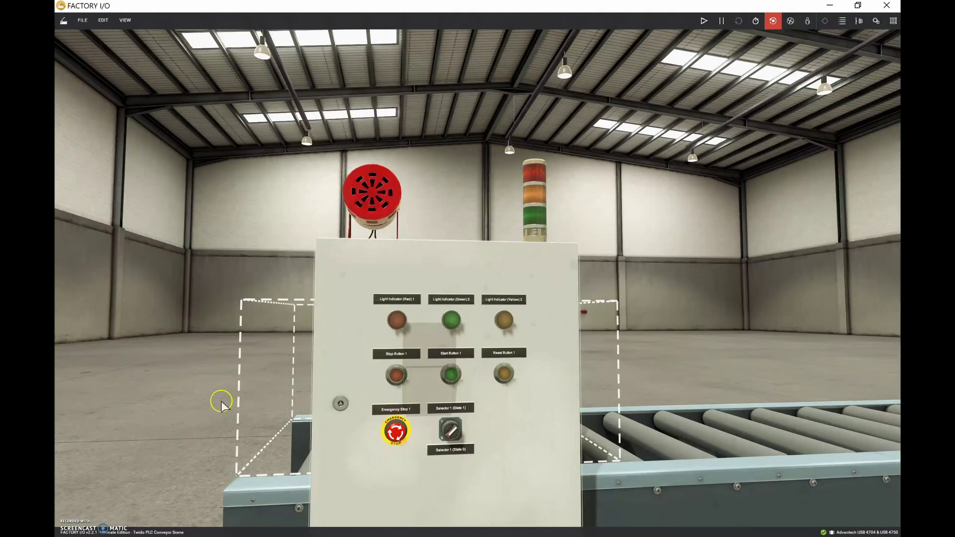
double_click(191, 390)
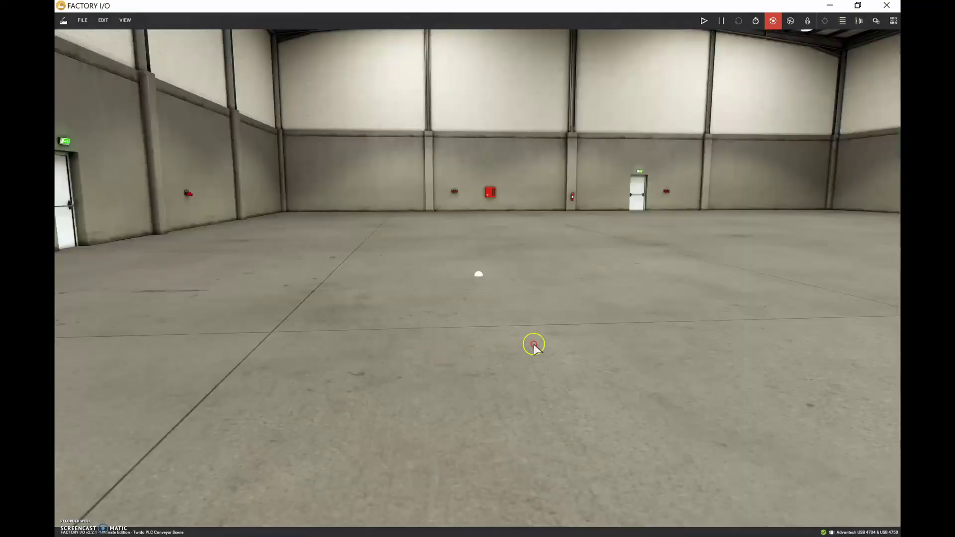
left_click_drag(535, 345, 677, 296)
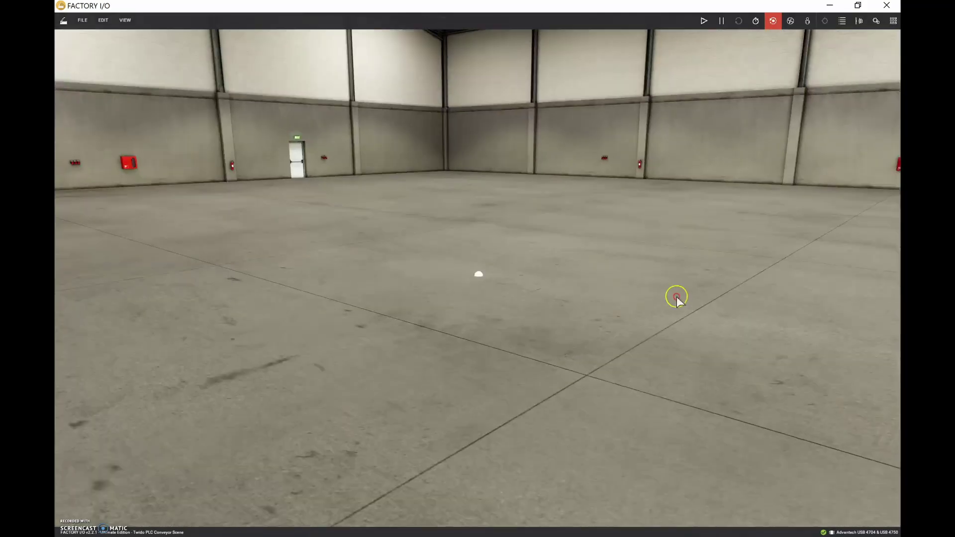
right_click_drag(676, 297, 367, 137)
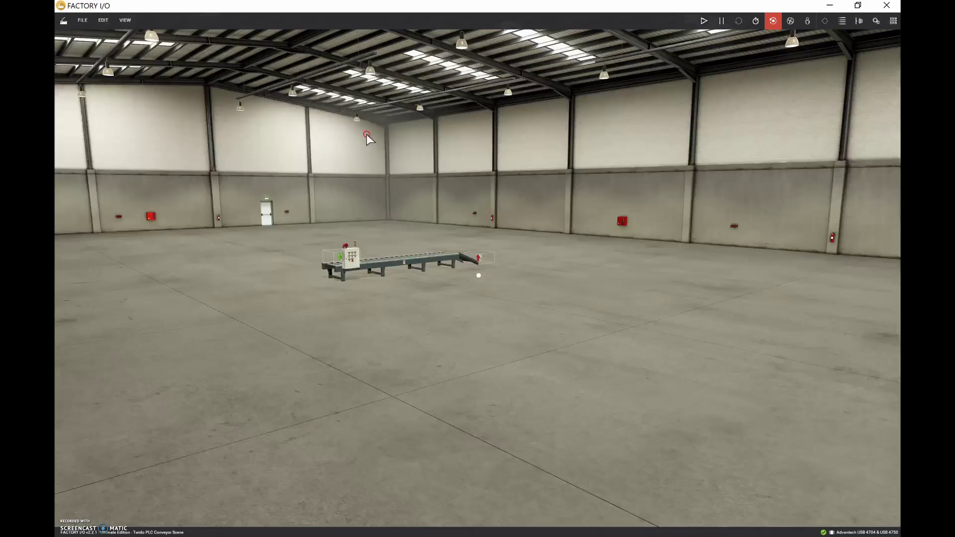
scroll(366, 135, "up", 6)
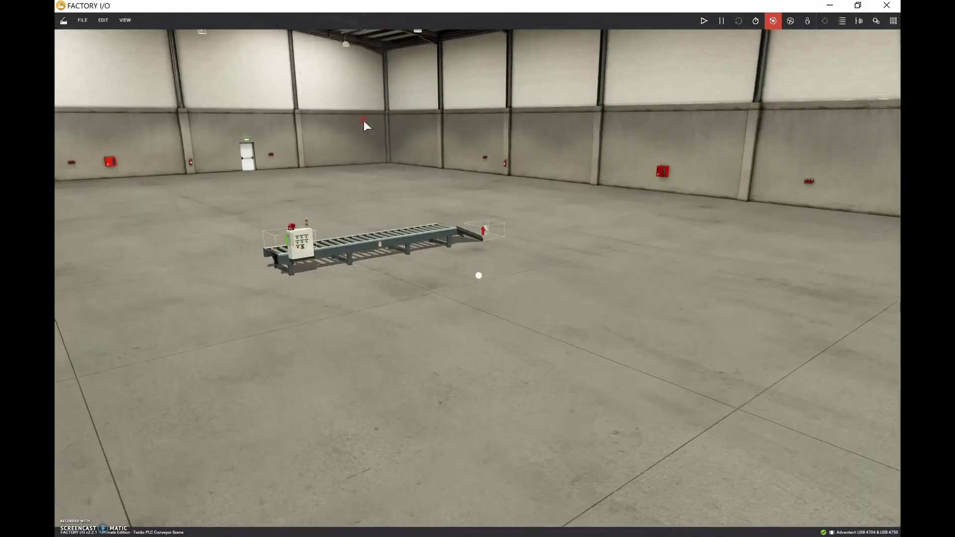
Show and hide the parts palette, and briefly run the simulation before returning to edit mode.
key("p")
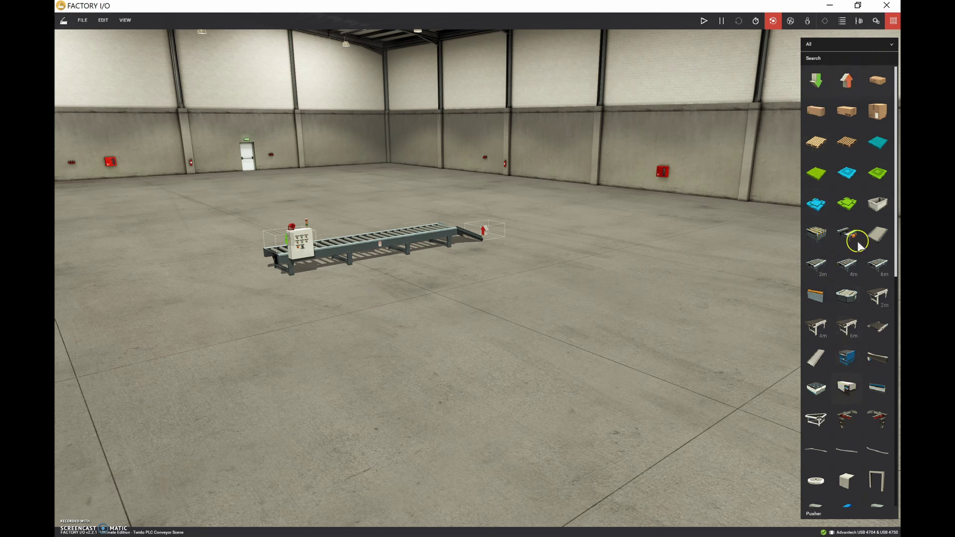
left_click(893, 21)
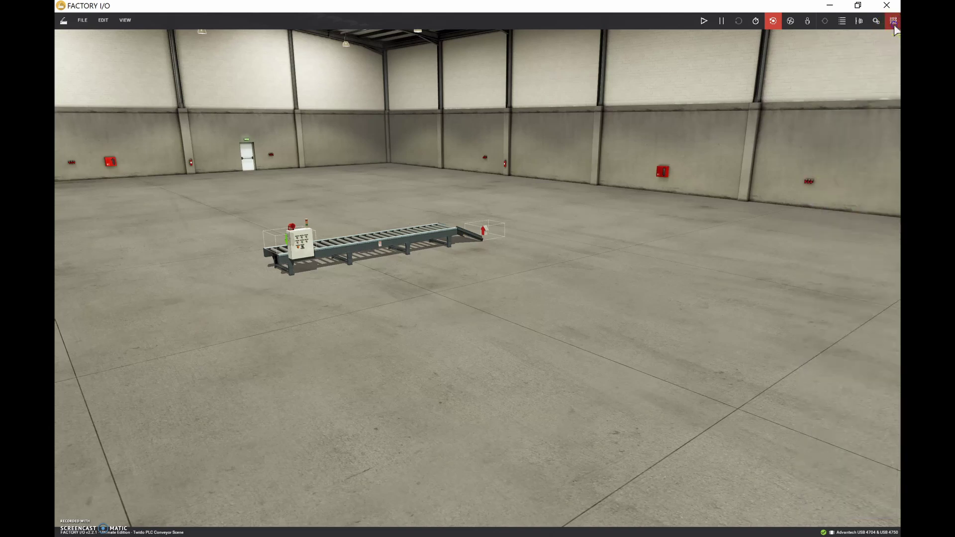
left_click(893, 21)
left_click(894, 25)
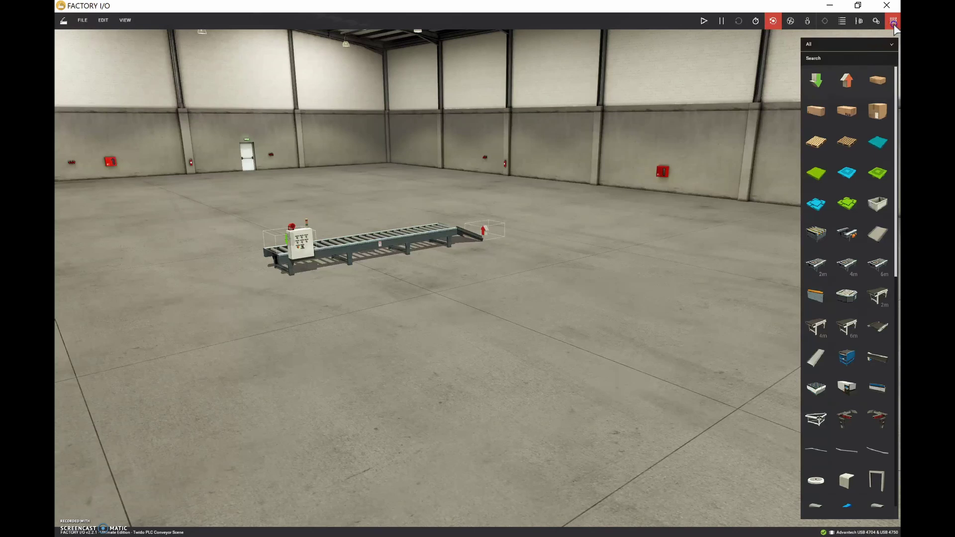
left_click(704, 21)
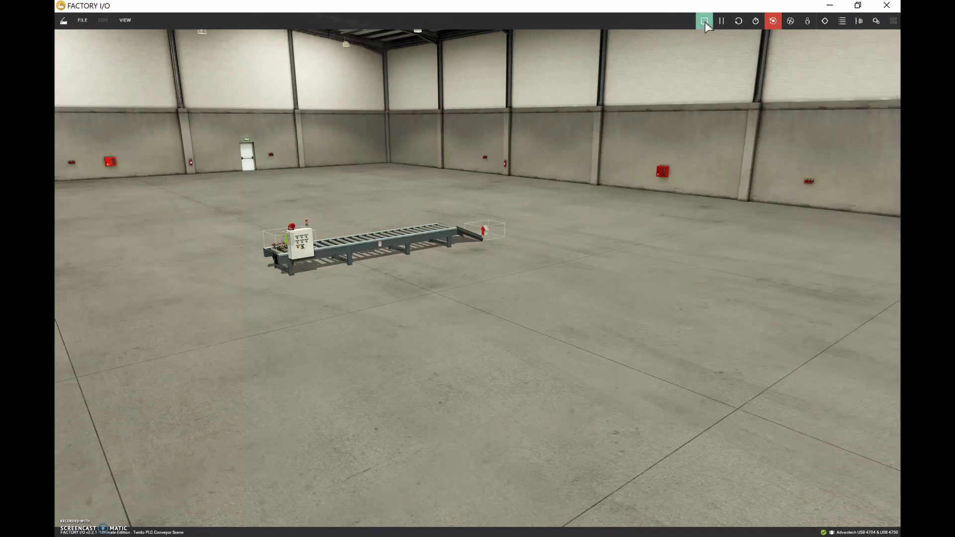
left_click(705, 21)
left_click(851, 212)
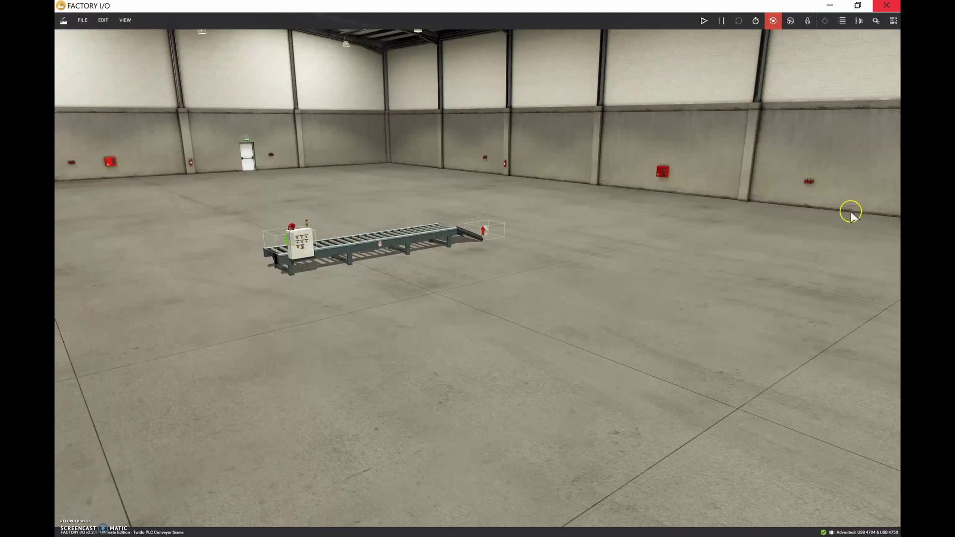
Place a Roller Conveyor (6m) on the floor in front of the existing conveyor line.
left_click(894, 25)
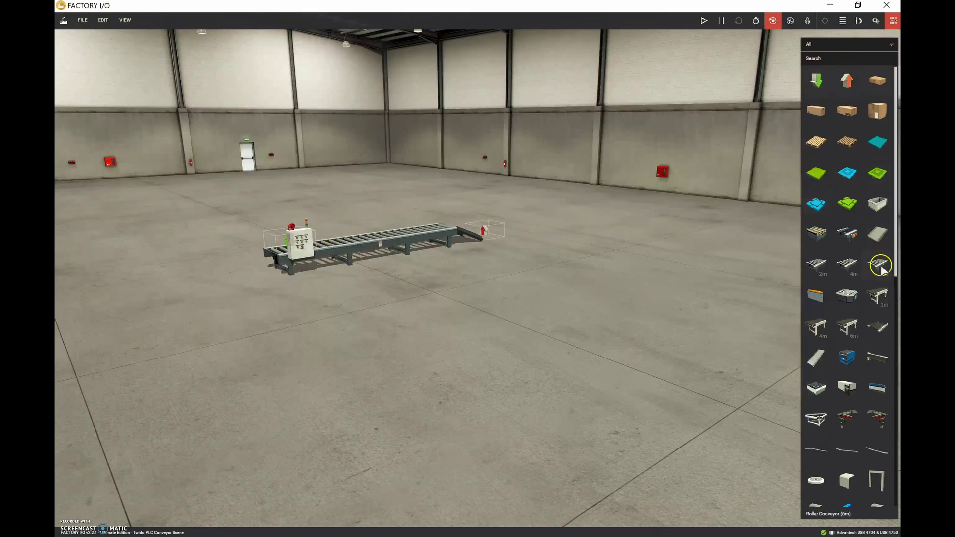
left_click_drag(882, 269, 458, 306)
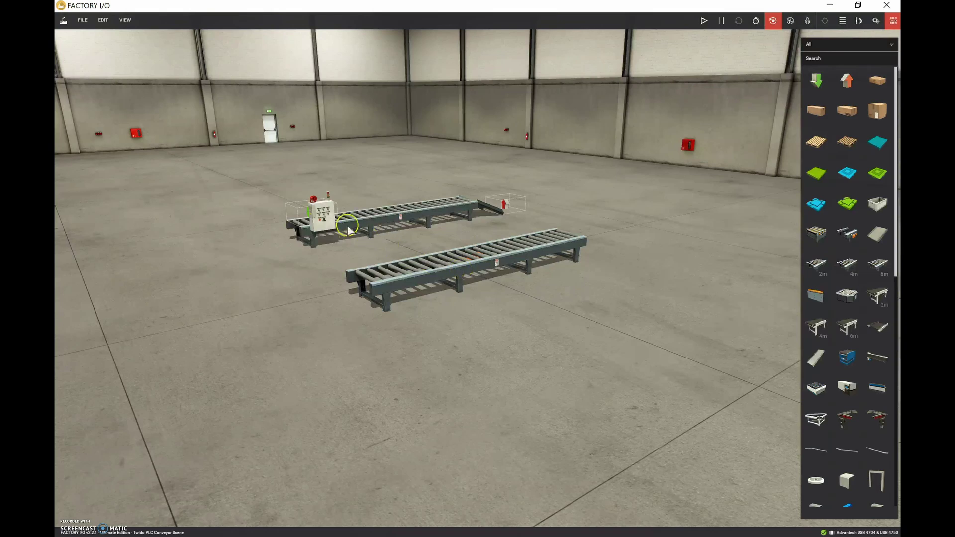
left_click(302, 217)
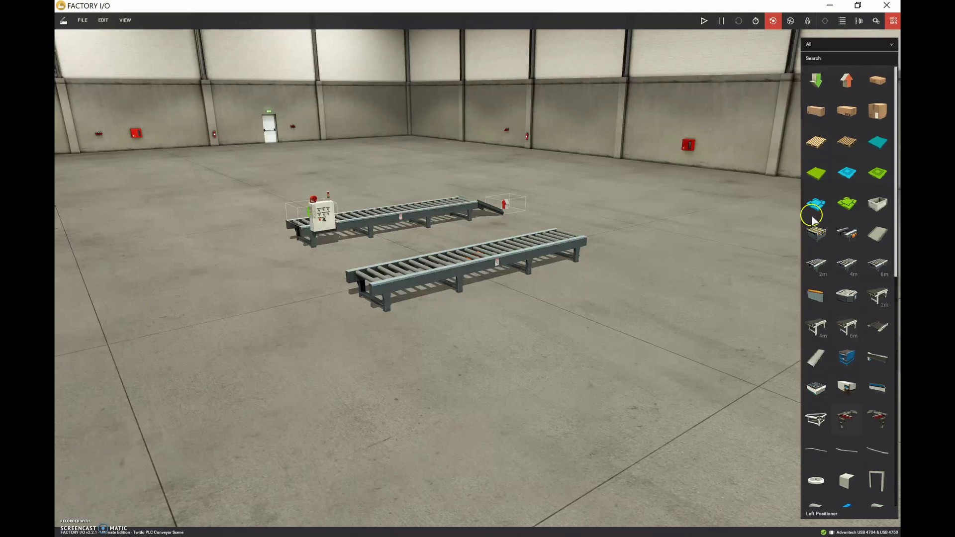
Add an Emitter over the infeed end of the new roller conveyor.
left_click(831, 494)
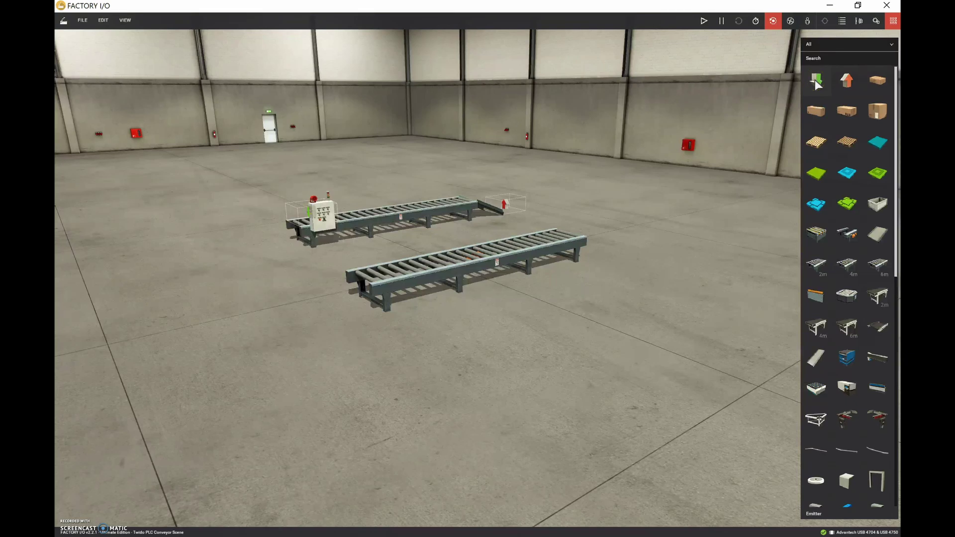
left_click_drag(815, 80, 399, 288)
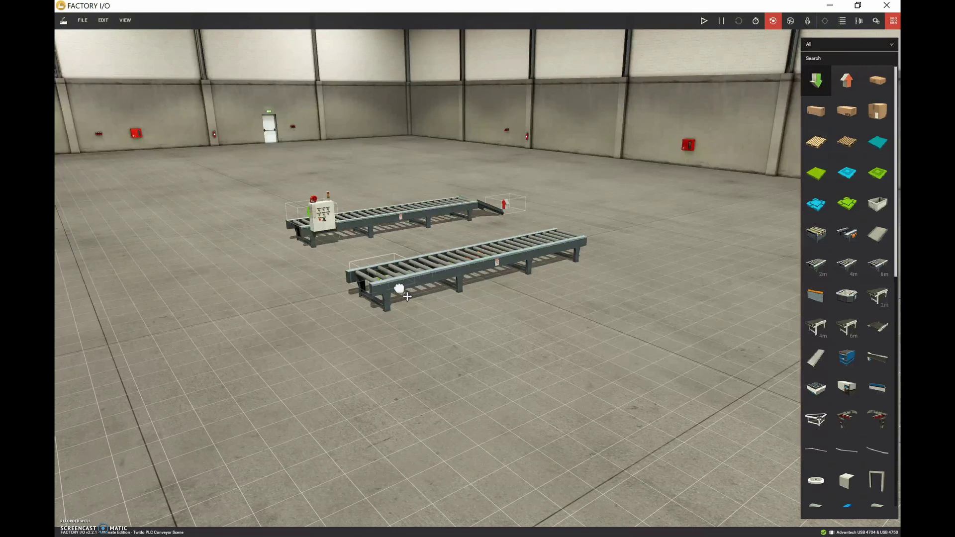
mouse_move(401, 288)
left_mouse_down()
mouse_move(405, 245)
mouse_move(390, 278)
left_mouse_up()
Centre the emitter across the width of the new roller conveyor.
left_click(513, 270)
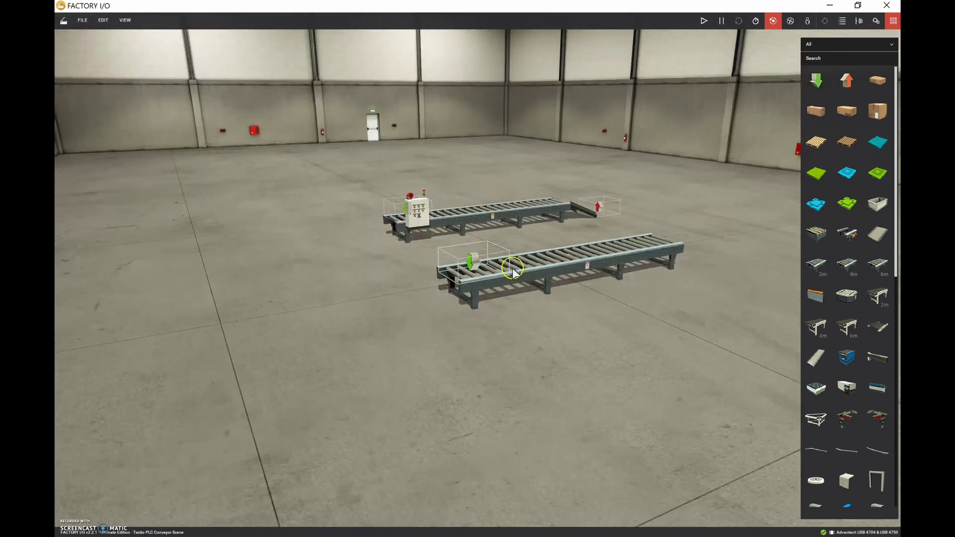
scroll(513, 271, "up", 2)
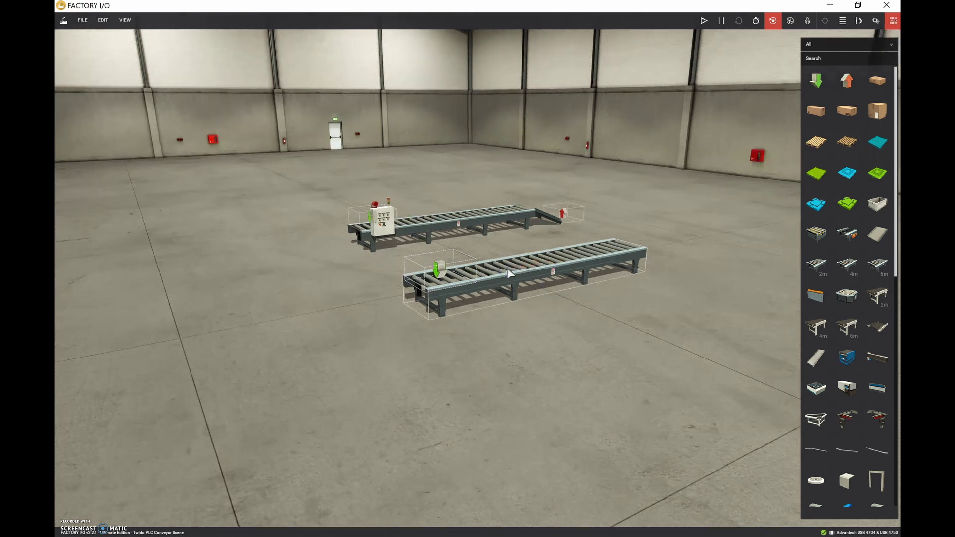
scroll(493, 274, "up", 4)
right_click_drag(480, 275, 694, 248)
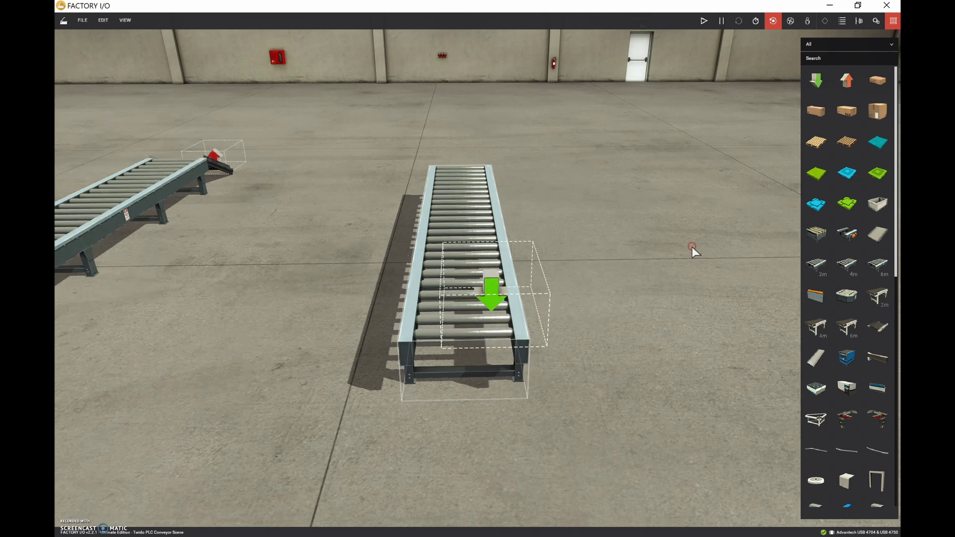
left_click(492, 304)
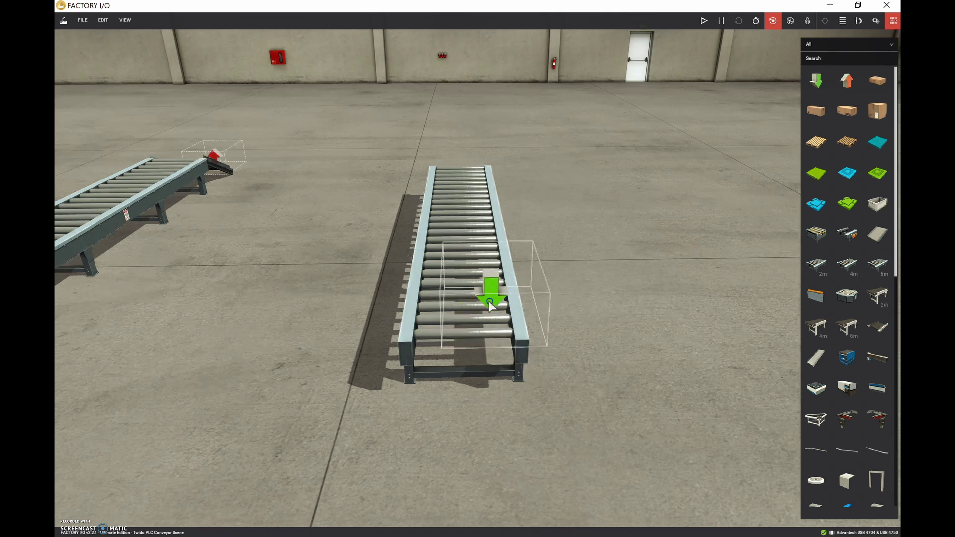
left_click_drag(492, 296, 462, 291)
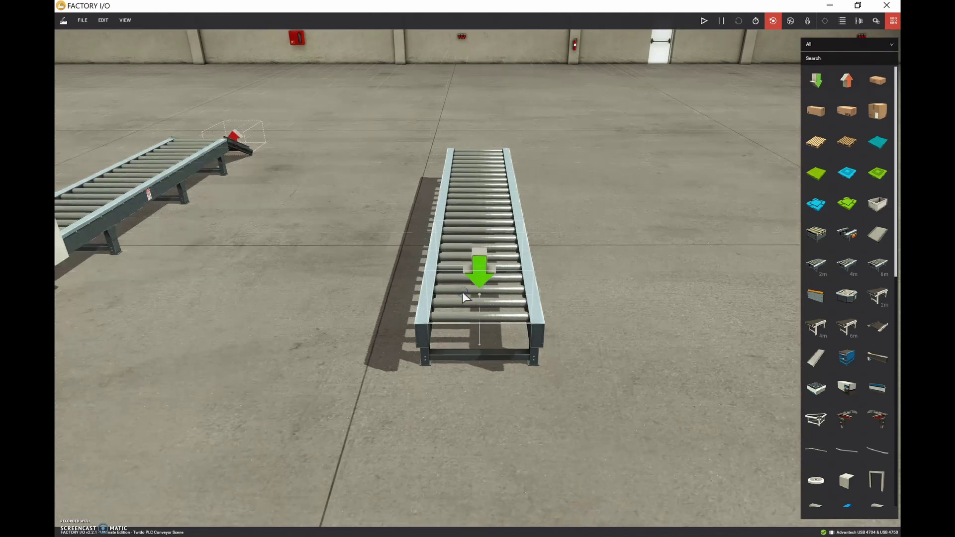
Save the scene as Twido PLC Conveyor Scene, replacing the existing scene of that name.
double_click(517, 204)
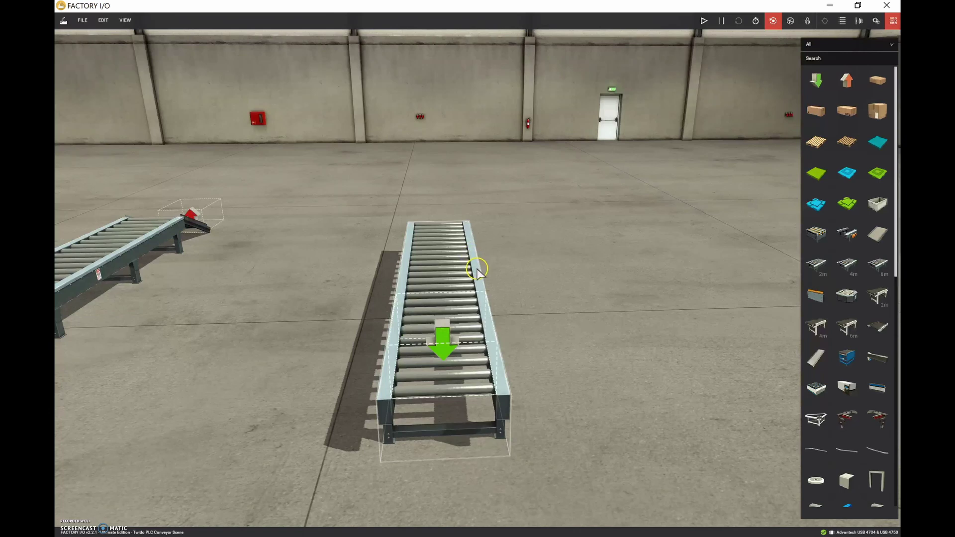
right_click_drag(478, 269, 178, 111)
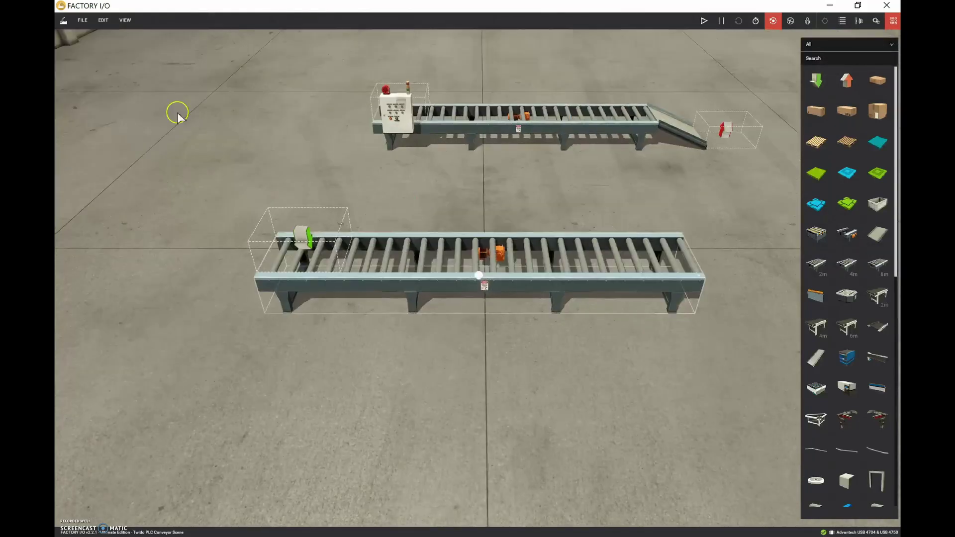
left_click(79, 16)
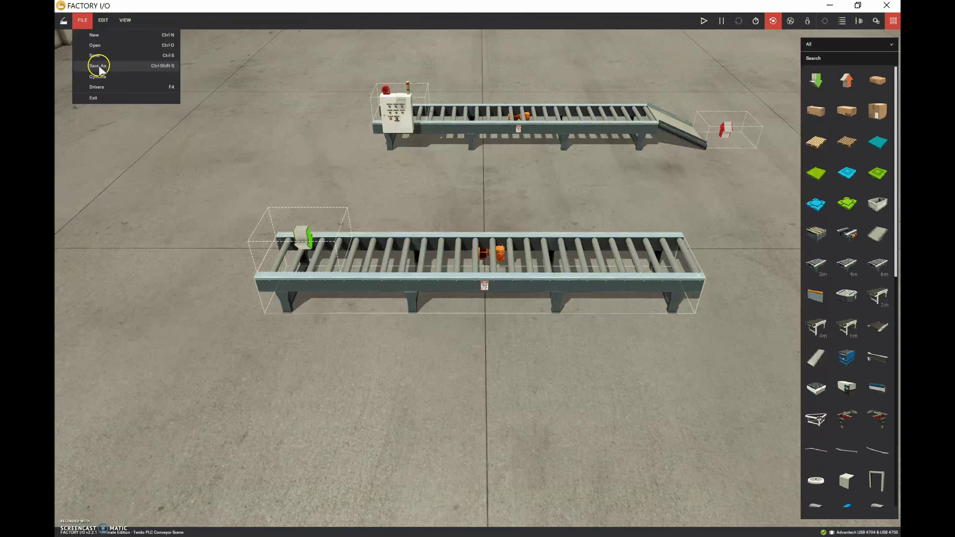
left_click(97, 65)
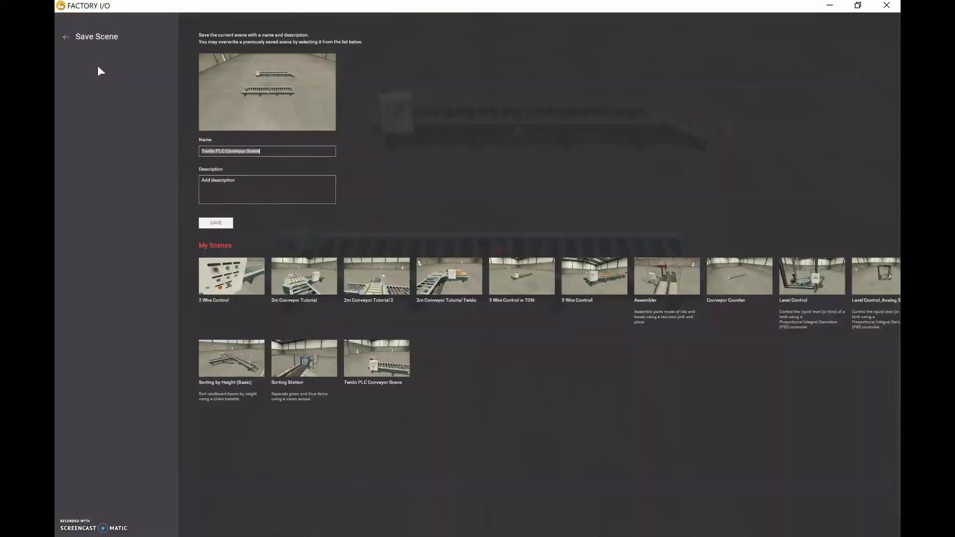
left_click(216, 223)
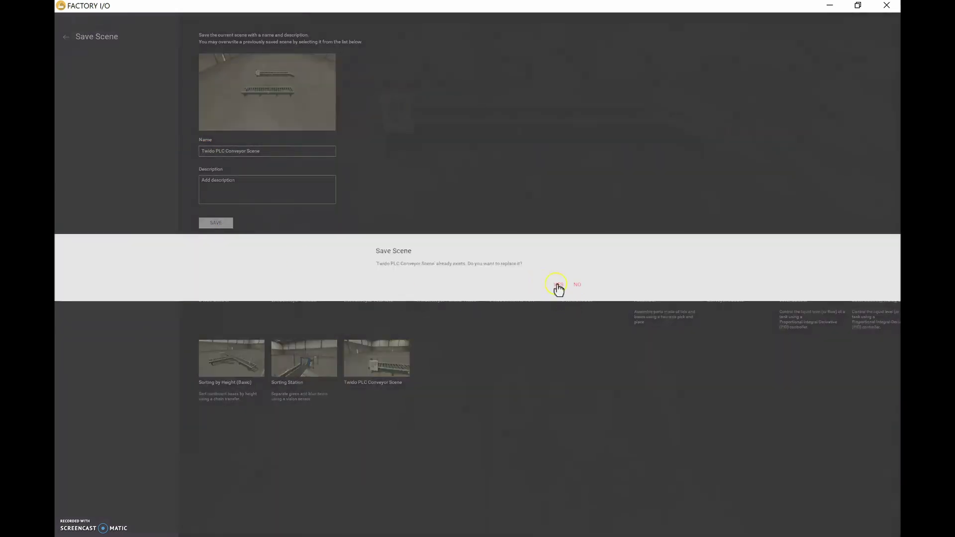
left_click(556, 284)
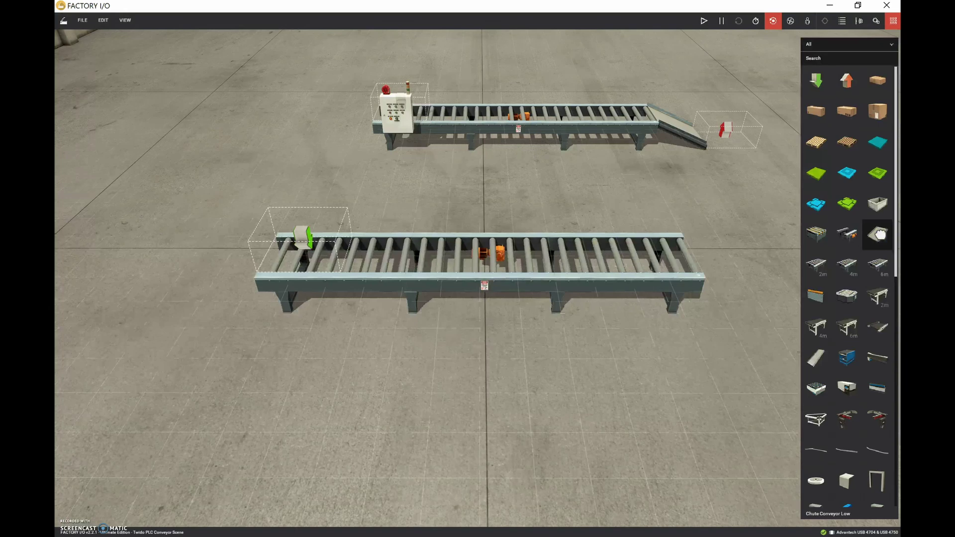
Place a Chute Conveyor Low on the floor near the discharge end of the new roller conveyor.
left_click_drag(880, 240, 646, 370)
double_click(647, 369)
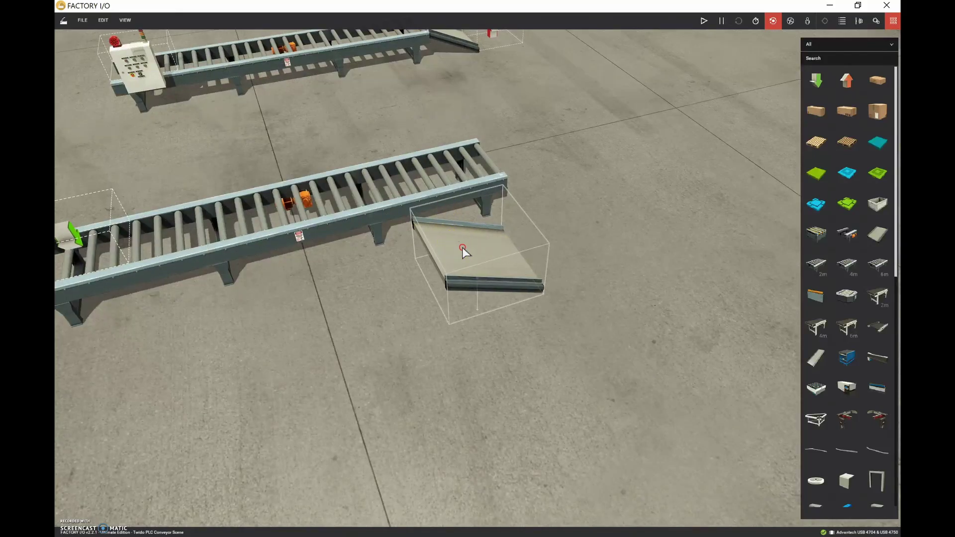
Rotate the chute in yaw until its high edge faces the roller conveyor and it slopes away from the discharge end.
right_click(462, 247)
left_click(532, 253)
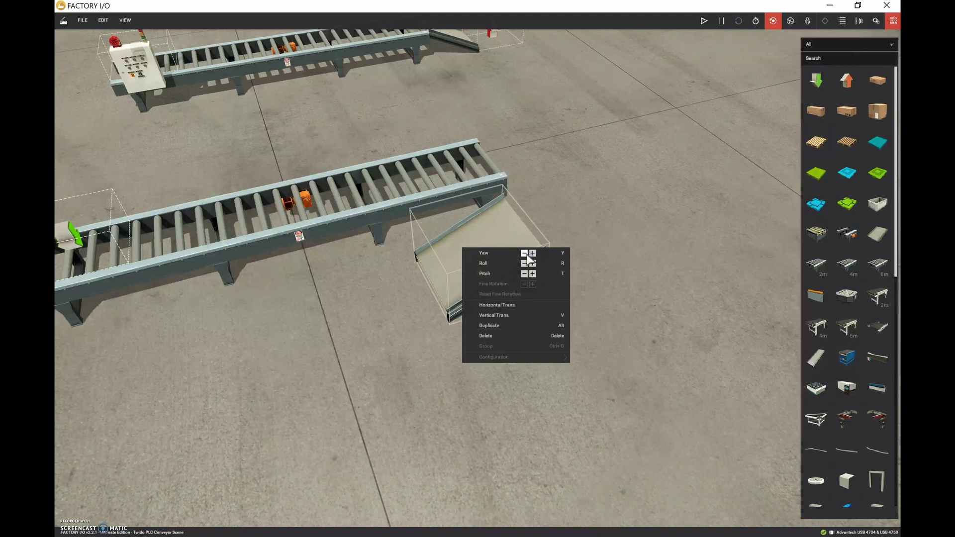
left_click(455, 247)
right_click(458, 241)
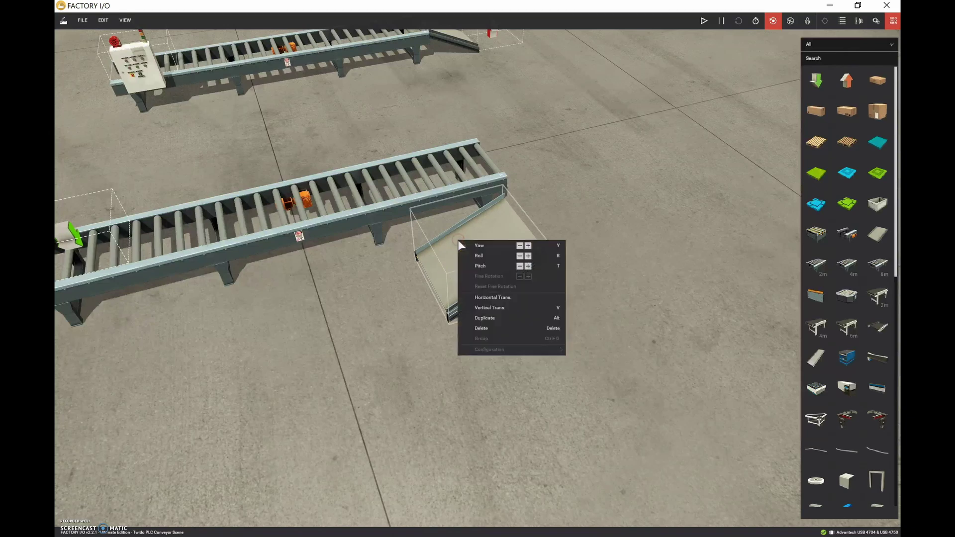
right_click(498, 221)
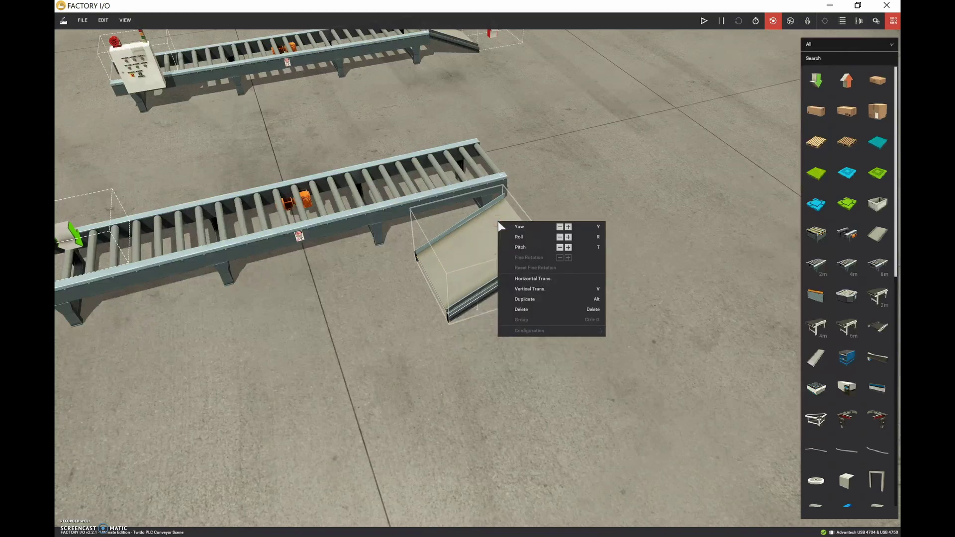
left_click(527, 230)
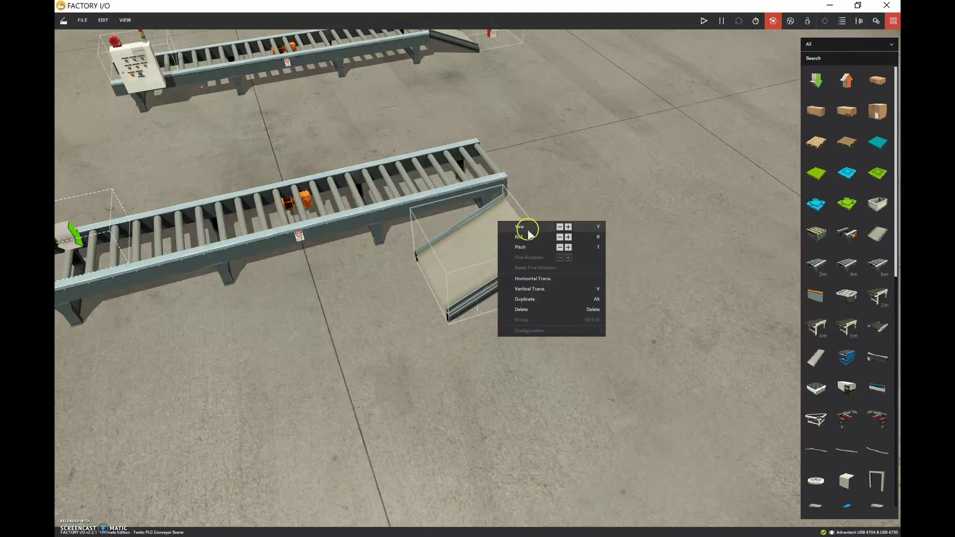
left_click(560, 227)
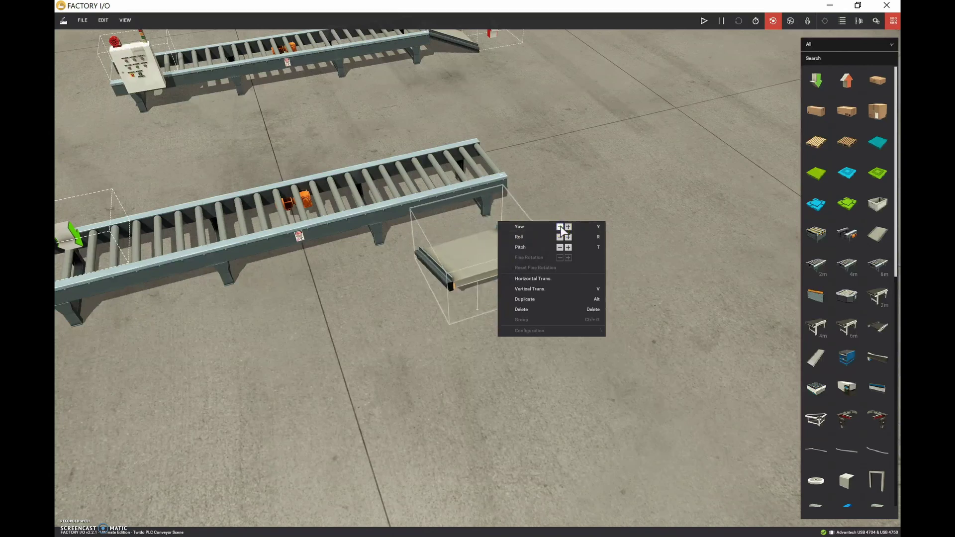
left_click(560, 227)
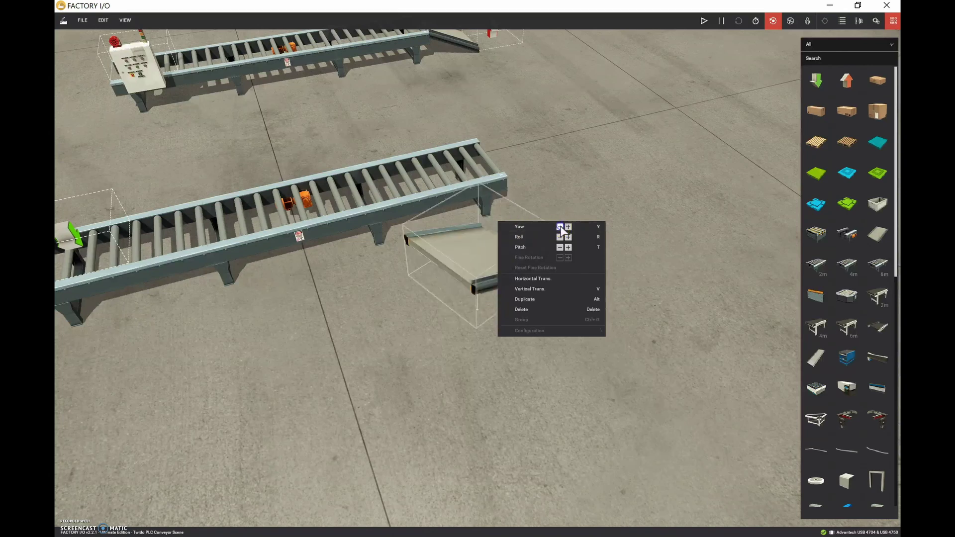
Move the chute up to the discharge end of the new roller conveyor, with its high edge beside the last roller.
left_click(455, 251)
left_click_drag(456, 249, 523, 191)
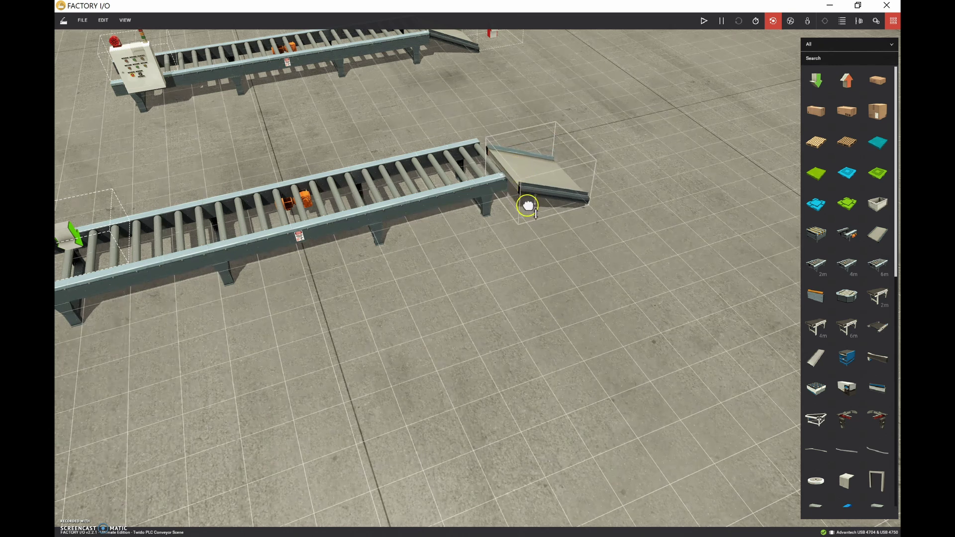
middle_click_drag(529, 211, 486, 251)
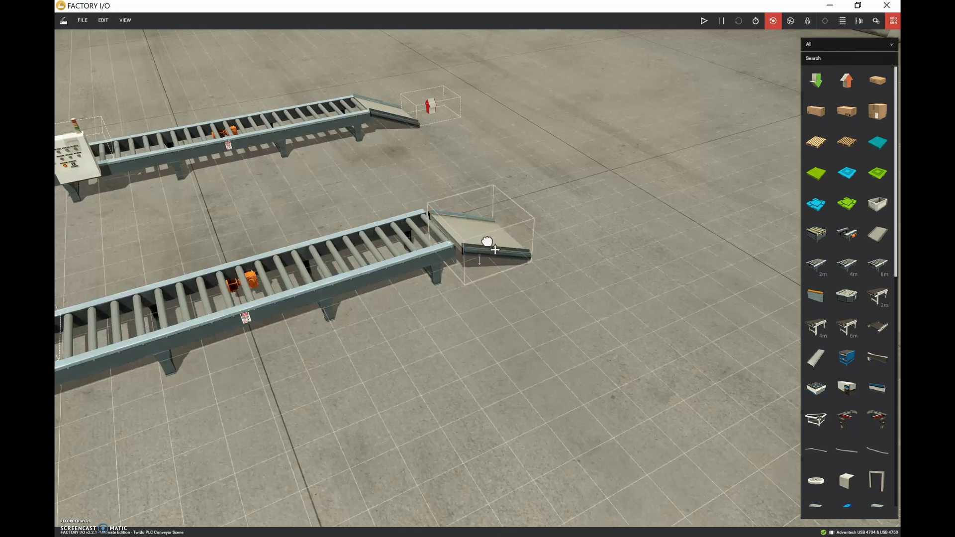
left_click_drag(495, 250, 503, 232)
double_click(502, 231)
left_click(429, 299)
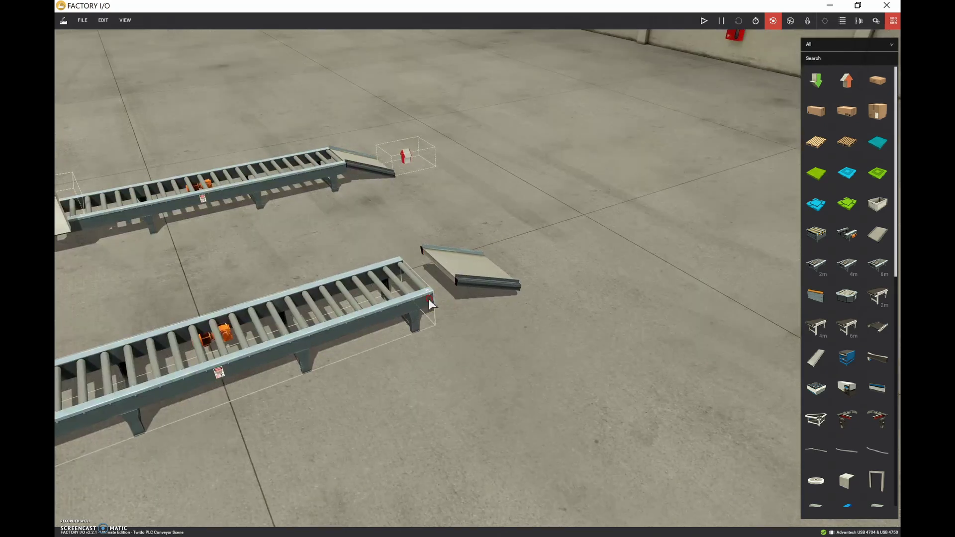
Lower the floating chute so its high edge sits just below the roller conveyor's surface and its low edge nears the floor.
right_click_drag(429, 300, 449, 407)
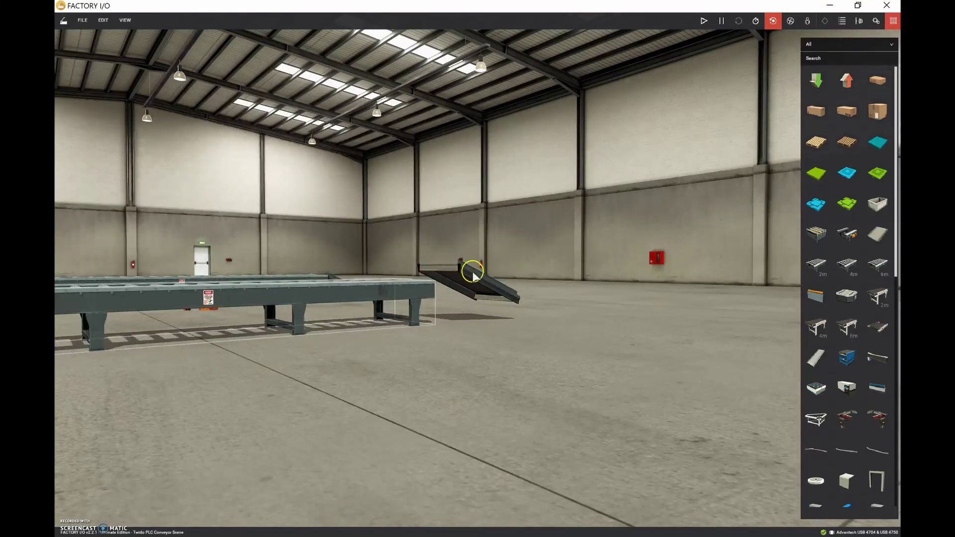
left_click_drag(472, 272, 479, 302)
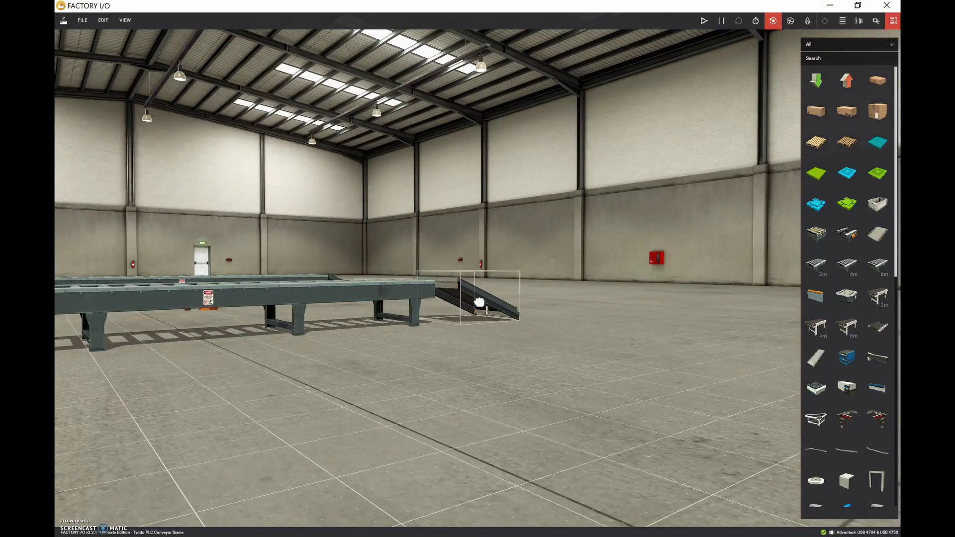
double_click(441, 309)
left_click(530, 261)
right_click(494, 262)
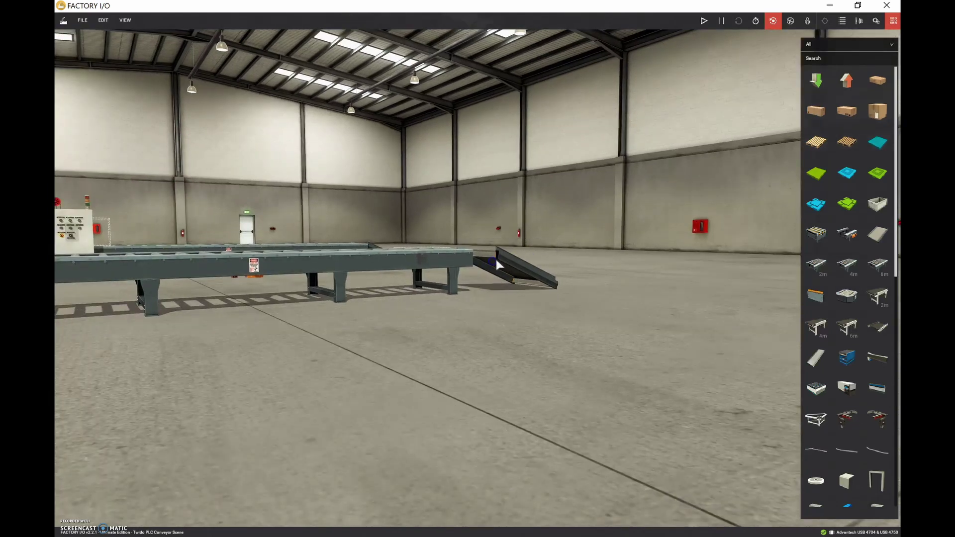
double_click(461, 258)
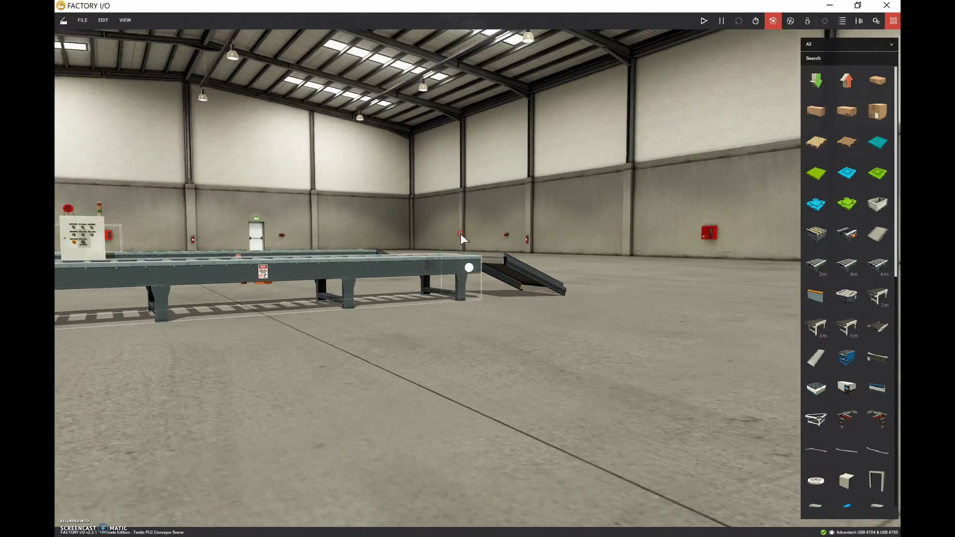
Close the gap between the chute and the roller conveyor, aligning the chute's side rails with the conveyor's side rails.
left_click_drag(461, 234, 569, 29)
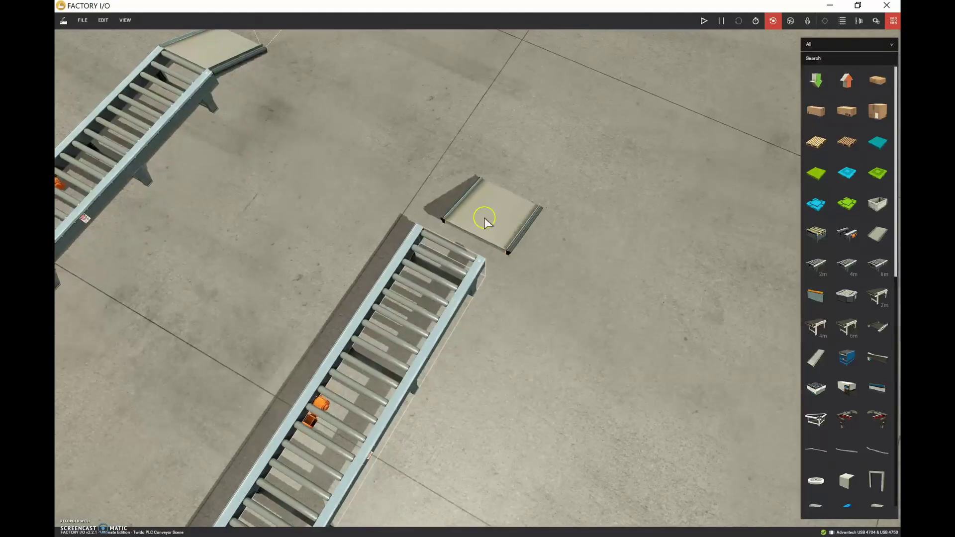
right_click(479, 227)
left_click_drag(480, 227, 454, 232)
right_click_drag(452, 228, 478, 324)
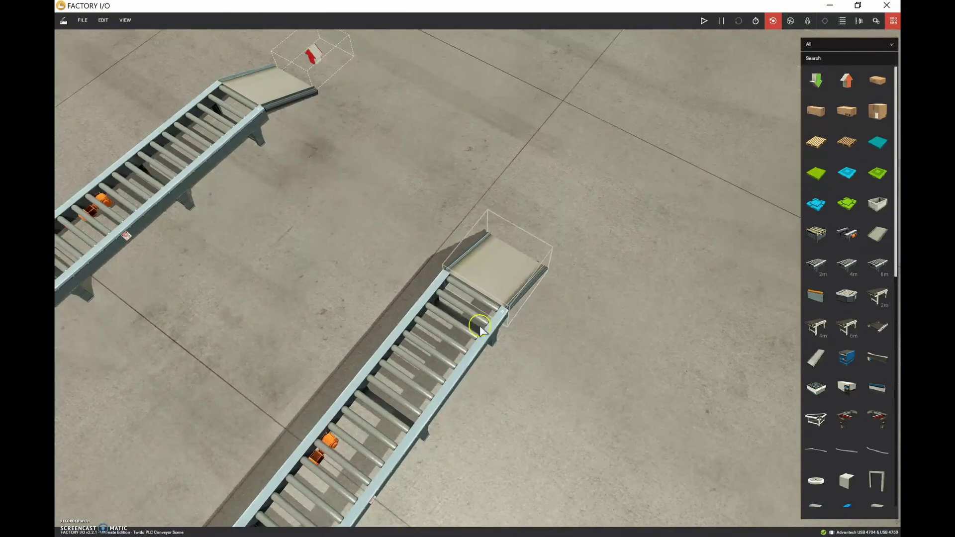
double_click(464, 301)
left_click_drag(482, 278, 546, 262)
right_click_drag(545, 262, 478, 279)
scroll(478, 279, "up", 3)
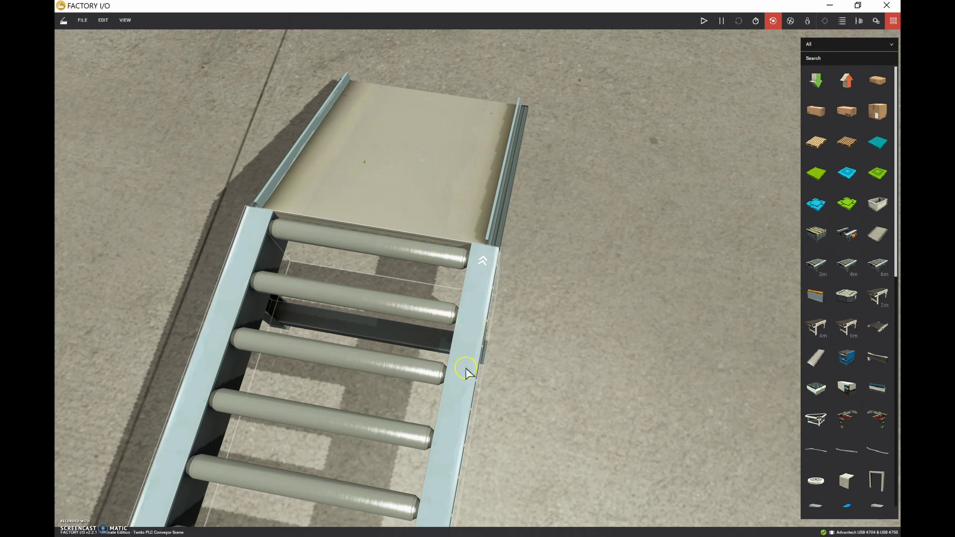
right_click_drag(466, 368, 358, 442)
Place a Remover just beyond the low end of the new chute, slightly above the floor.
scroll(358, 442, "down", 2)
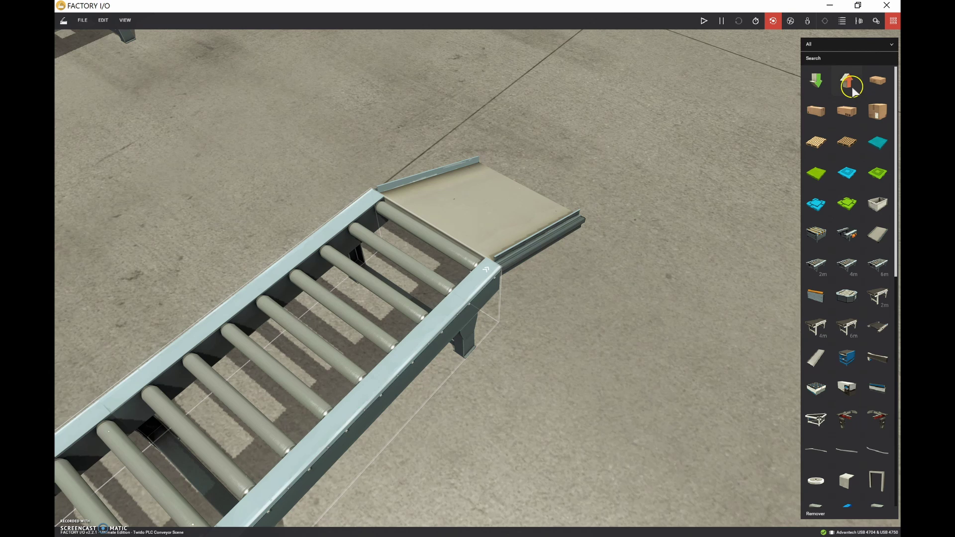
left_click_drag(850, 84, 582, 130)
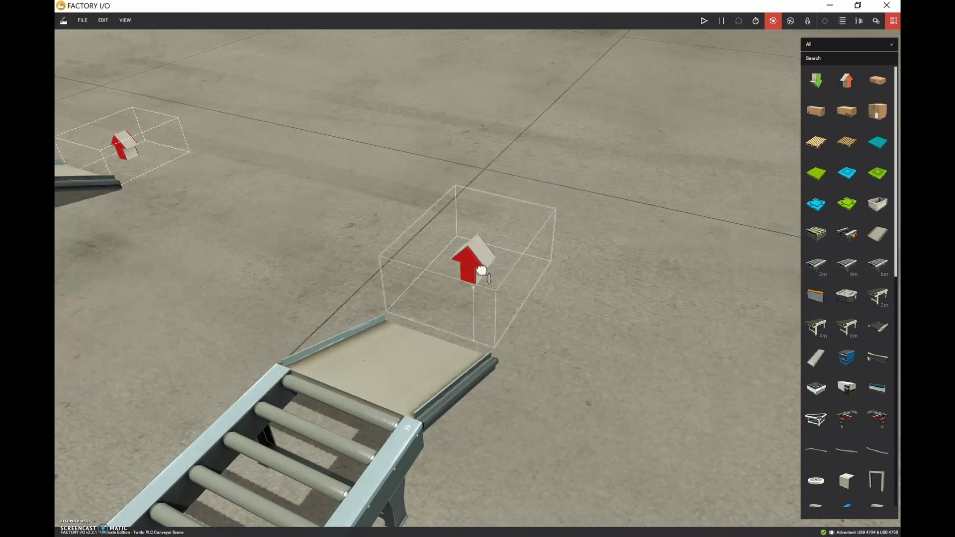
left_click_drag(480, 282, 521, 309)
right_click(446, 276)
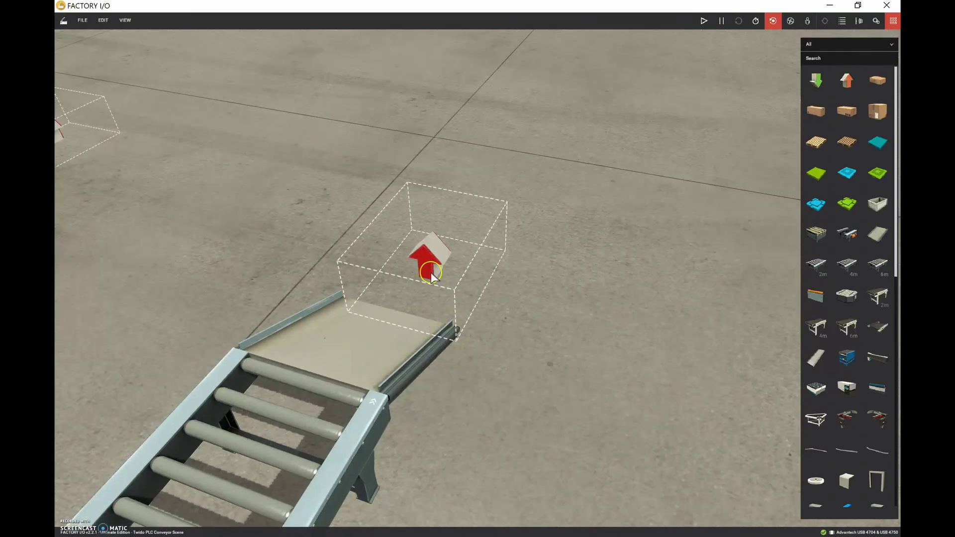
mouse_move(431, 264)
left_mouse_down()
mouse_move(454, 224)
mouse_move(470, 221)
mouse_move(443, 219)
mouse_move(446, 269)
left_mouse_up()
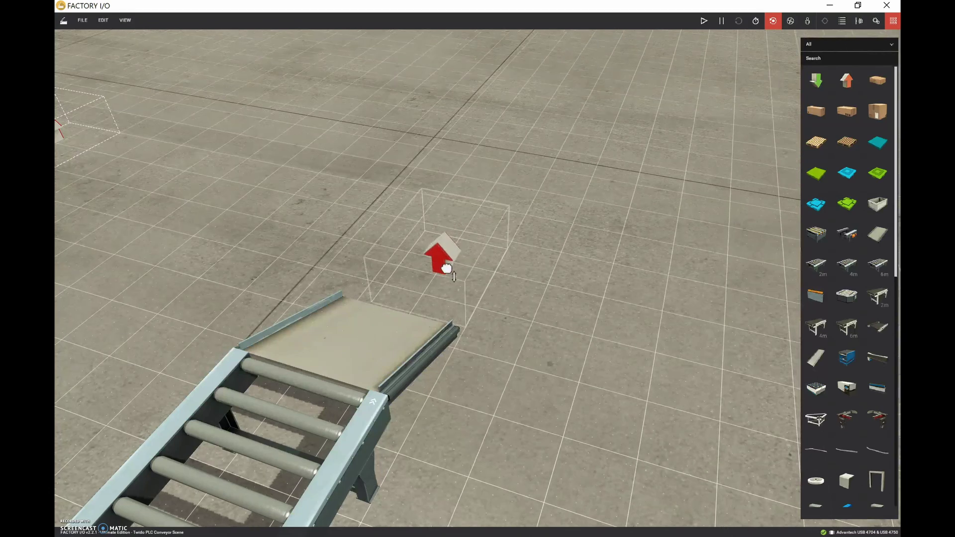
Centre the remover across the width of the new chute.
right_click_drag(421, 281, 558, 224)
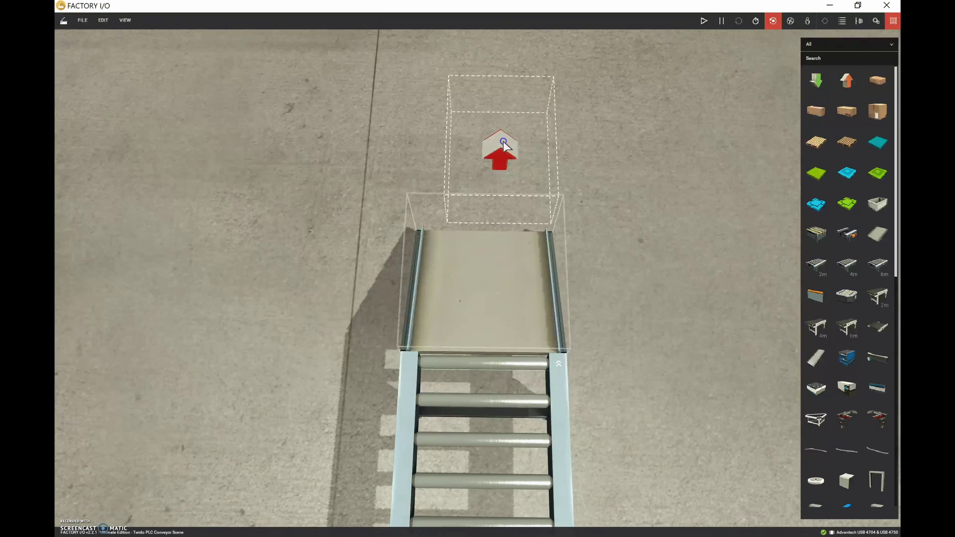
left_click_drag(500, 143, 480, 159)
double_click(480, 159)
right_click_drag(606, 319, 358, 456)
scroll(358, 456, "down", 5)
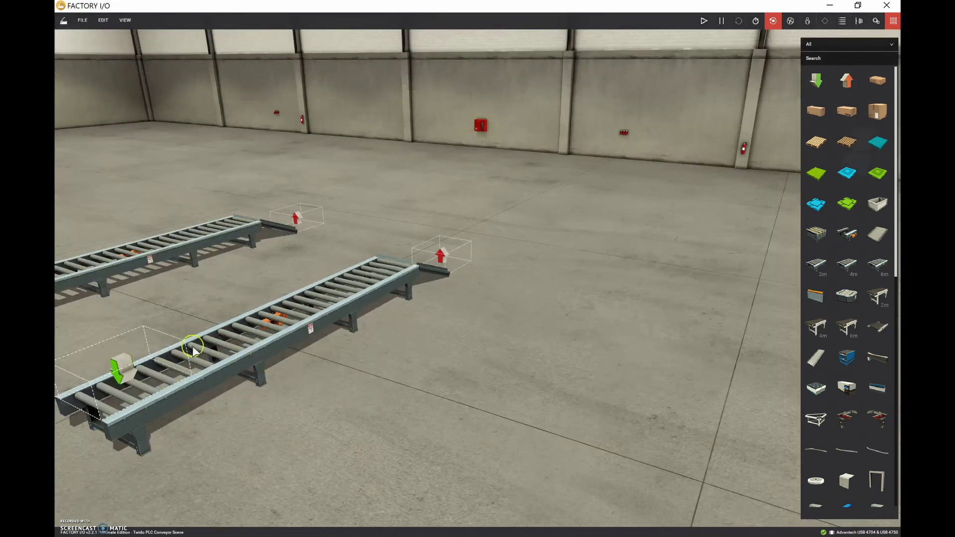
Save the scene with the added chute and remover.
left_click(82, 25)
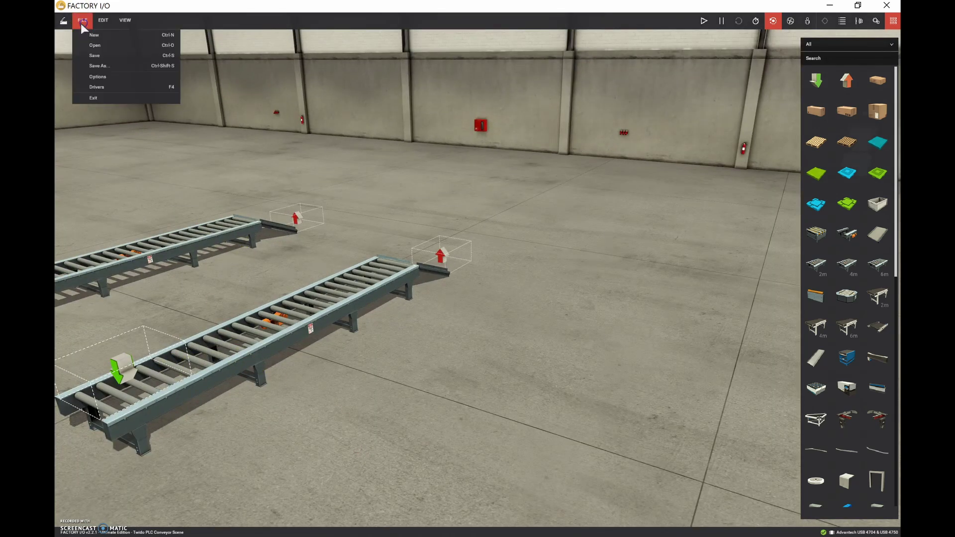
left_click(94, 55)
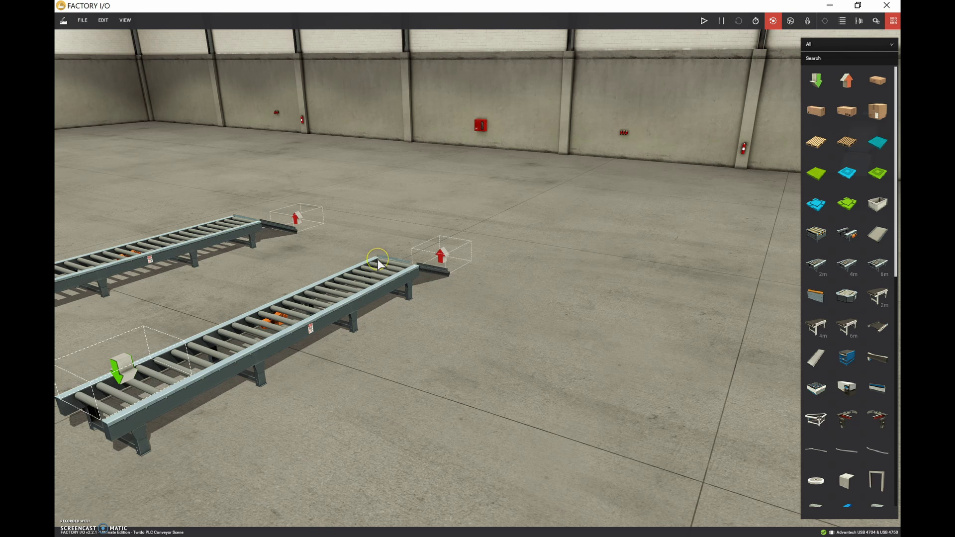
left_click(306, 260)
Place a Diffuse Sensor on the new roller conveyor's far side rail at the discharge end, facing across the rollers.
scroll(836, 189, "down", 4)
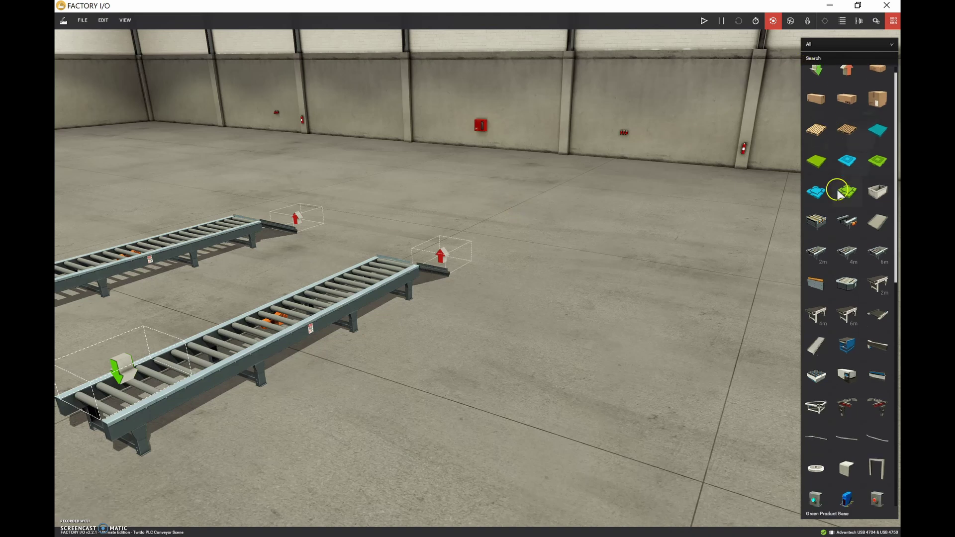
scroll(840, 184, "down", 2)
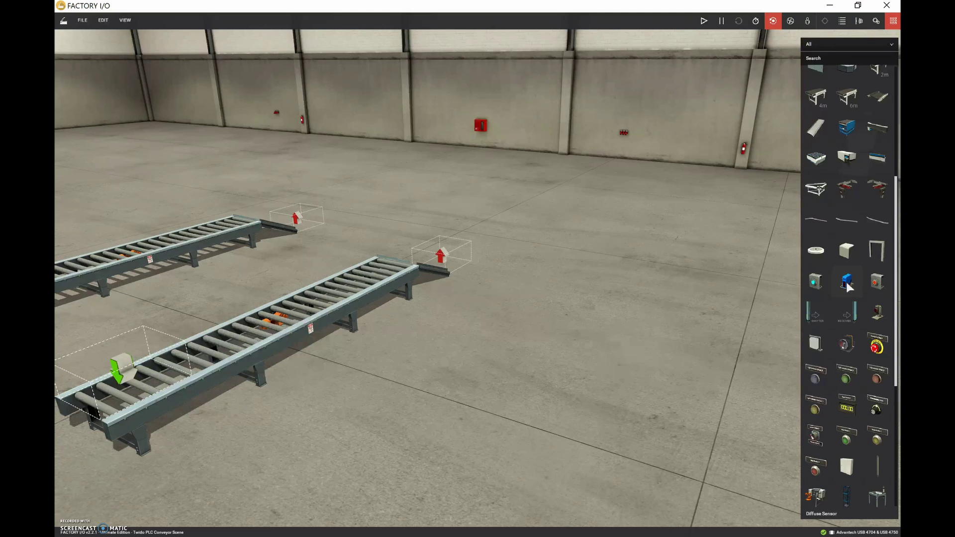
left_click_drag(847, 284, 372, 271)
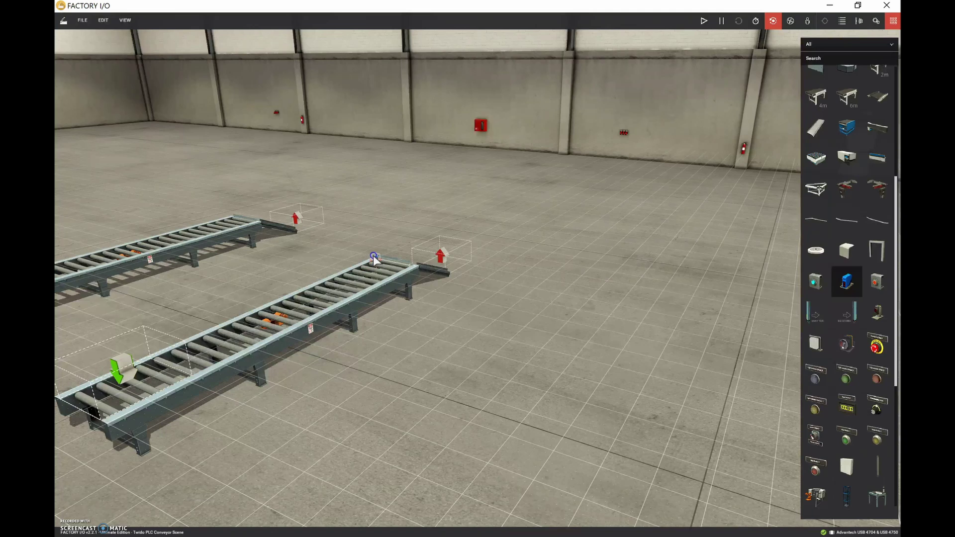
double_click(373, 255)
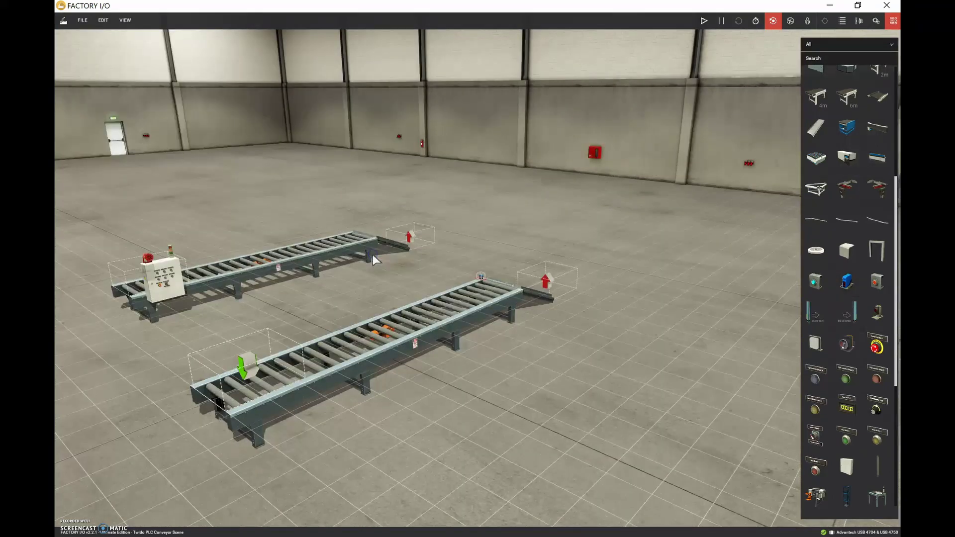
double_click(473, 282)
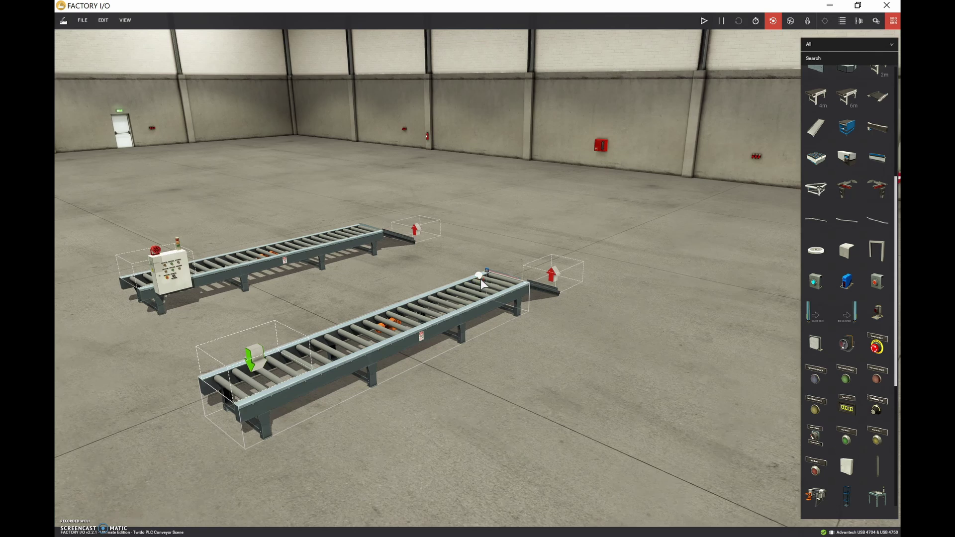
Examine the diffuse sensor's seating on the side rail and the path of its beam between the last roller and the chute.
scroll(481, 280, "up", 5)
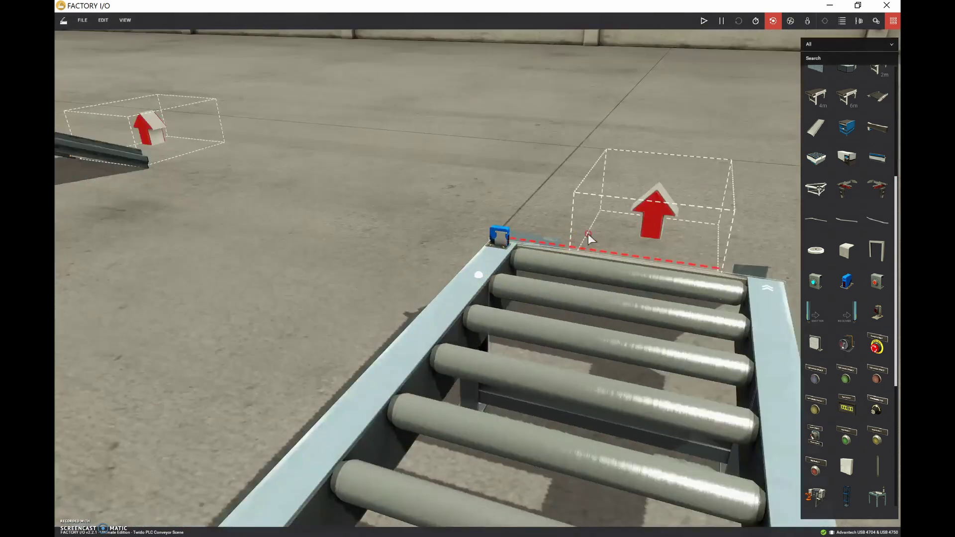
right_click_drag(589, 233, 756, 204)
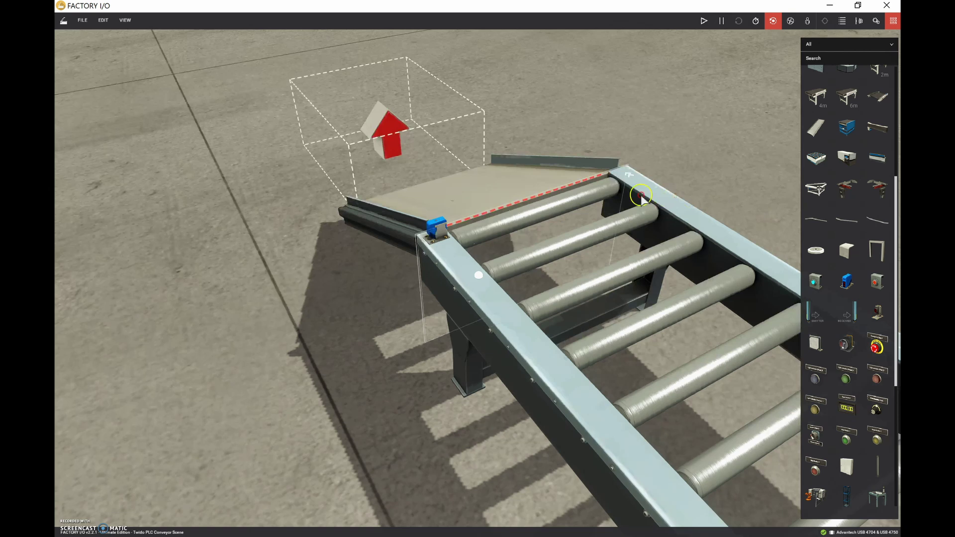
right_click_drag(640, 198, 518, 213)
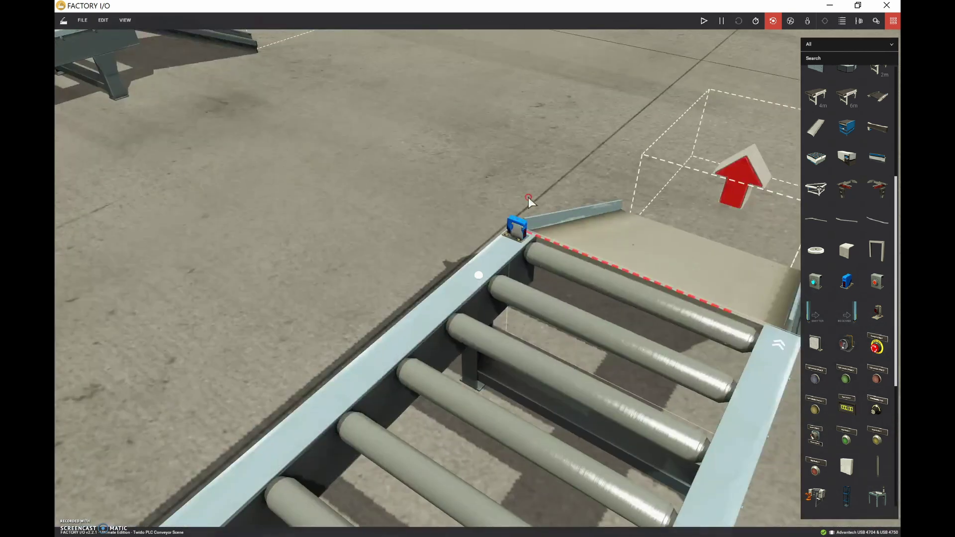
scroll(537, 240, "up", 3)
right_click_drag(725, 405, 635, 495)
scroll(492, 405, "down", 3)
scroll(541, 411, "down", 4)
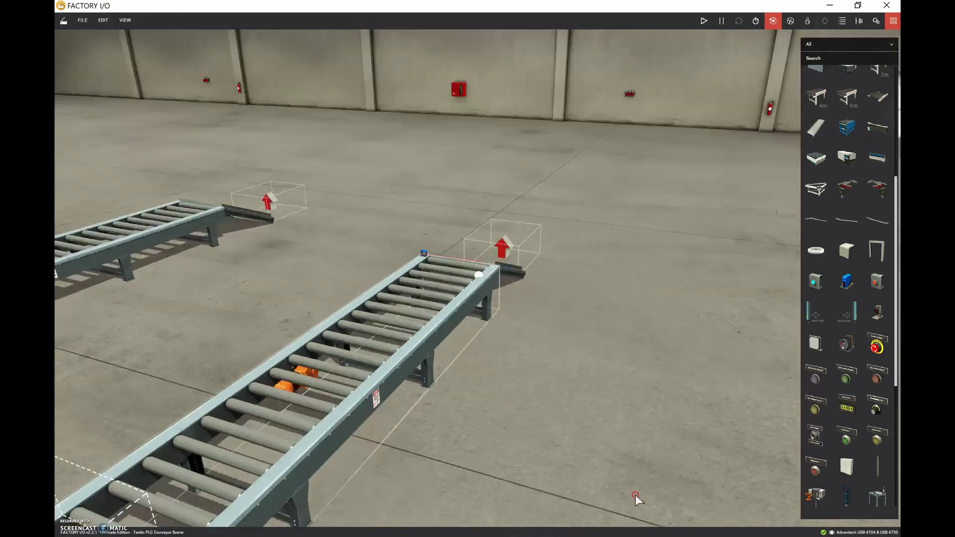
scroll(635, 495, "down", 3)
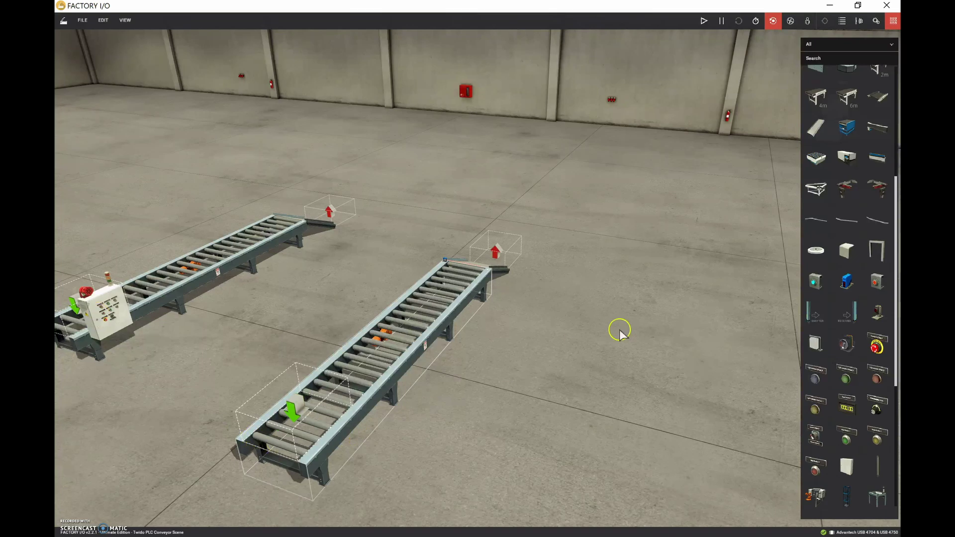
Place an Electric Switchboard against the near side rail of the new roller conveyor, beside the emitter.
left_click(849, 466)
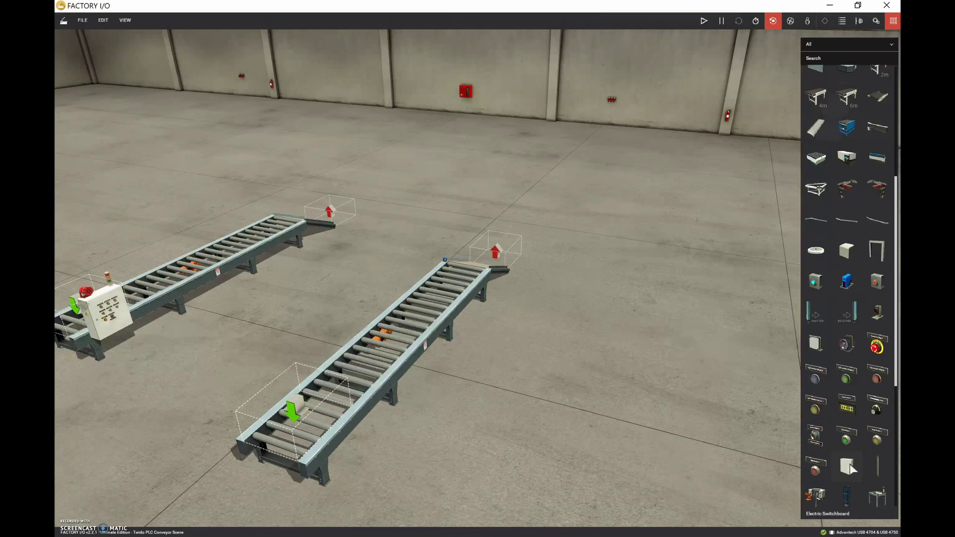
left_click_drag(849, 466, 334, 438)
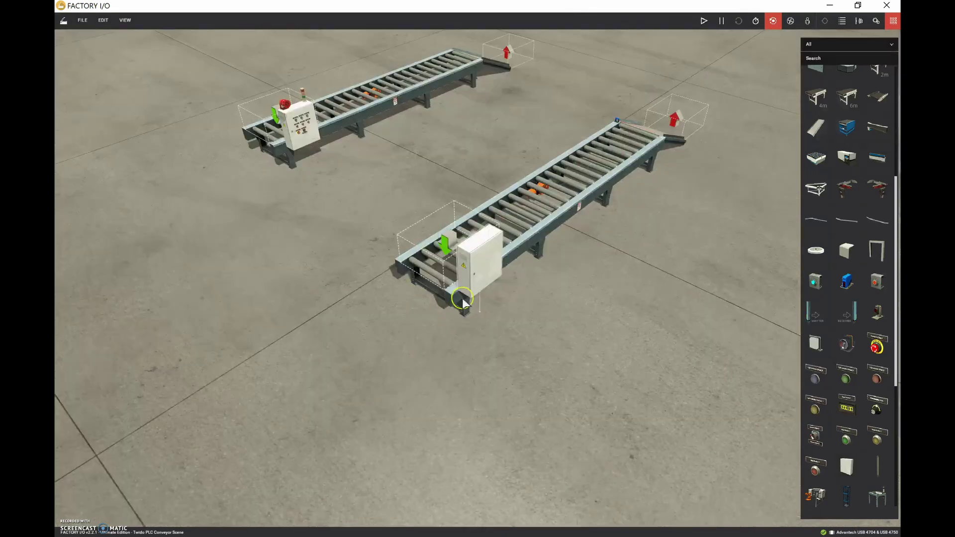
right_click_drag(452, 291, 453, 289)
scroll(454, 294, "up", 10)
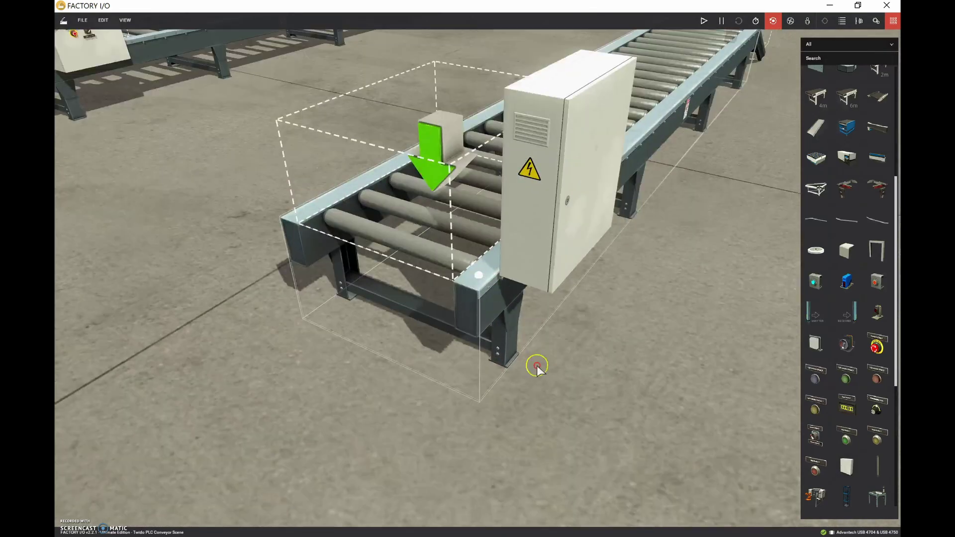
Adjust the Electric Switchboard's position so it sits flush against the new roller conveyor's near side rail.
right_click_drag(641, 321, 613, 408)
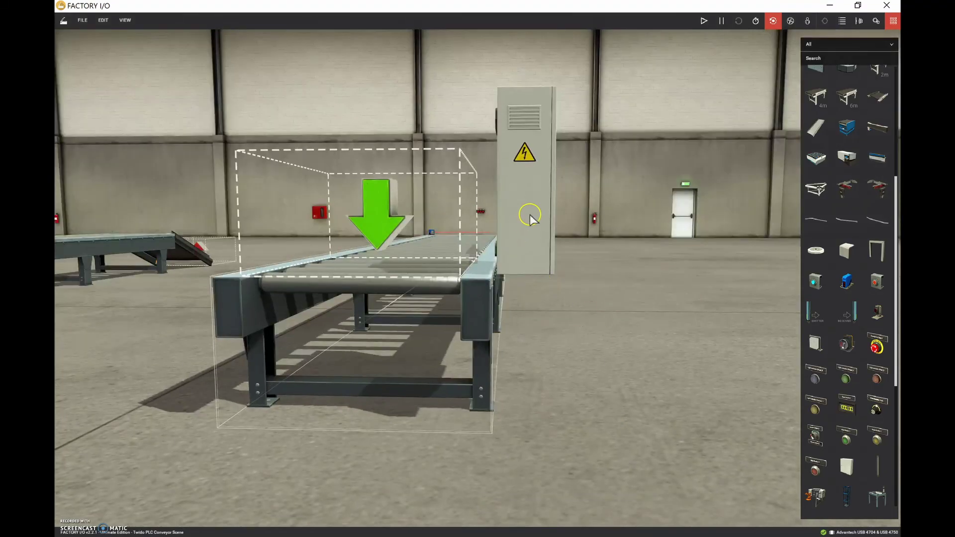
left_click(522, 200)
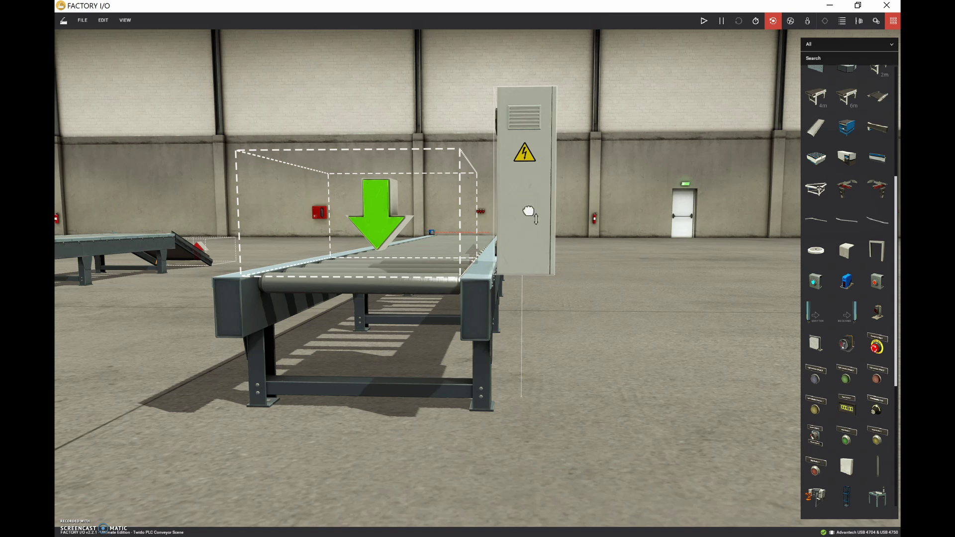
mouse_move(528, 212)
left_mouse_down()
mouse_move(529, 223)
mouse_move(526, 211)
left_mouse_up()
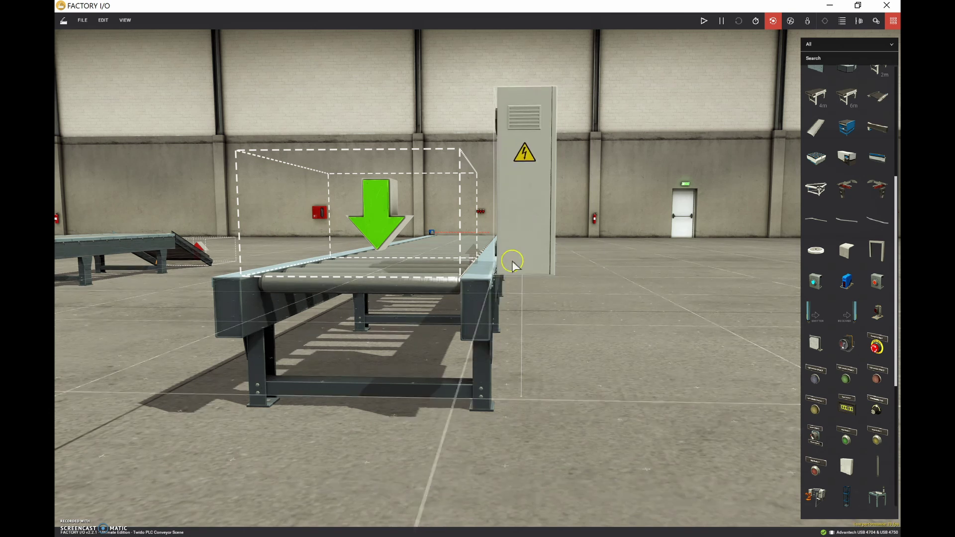
double_click(492, 277)
double_click(542, 219)
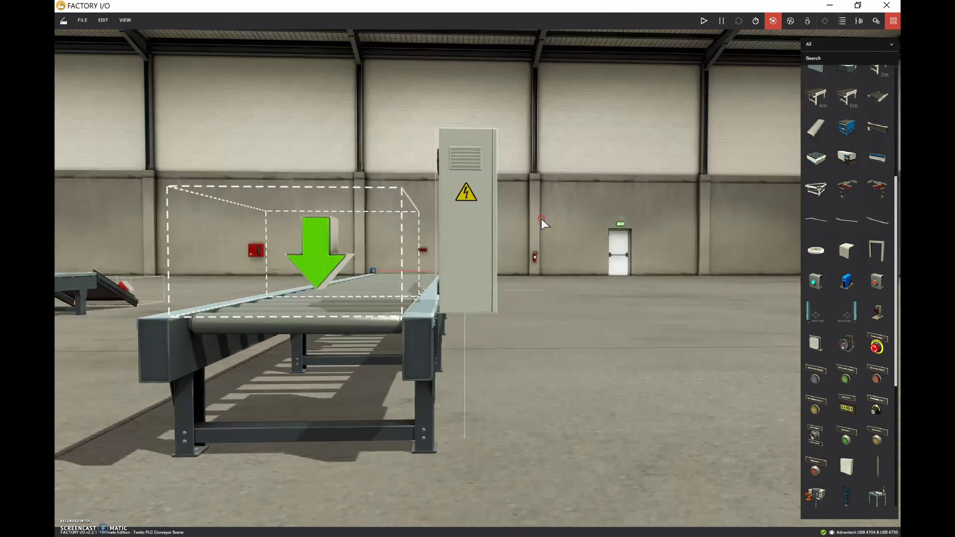
right_click_drag(541, 219, 128, 155)
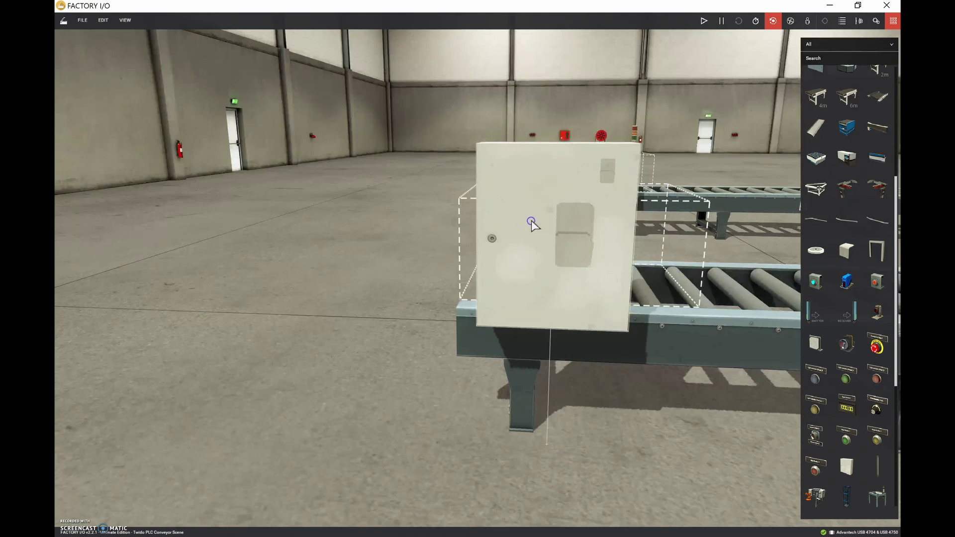
Mount a Stop Button on the switchboard door near its lock, with a red Light Indicator directly above it.
double_click(531, 221)
scroll(533, 219, "down", 4)
right_click(532, 218)
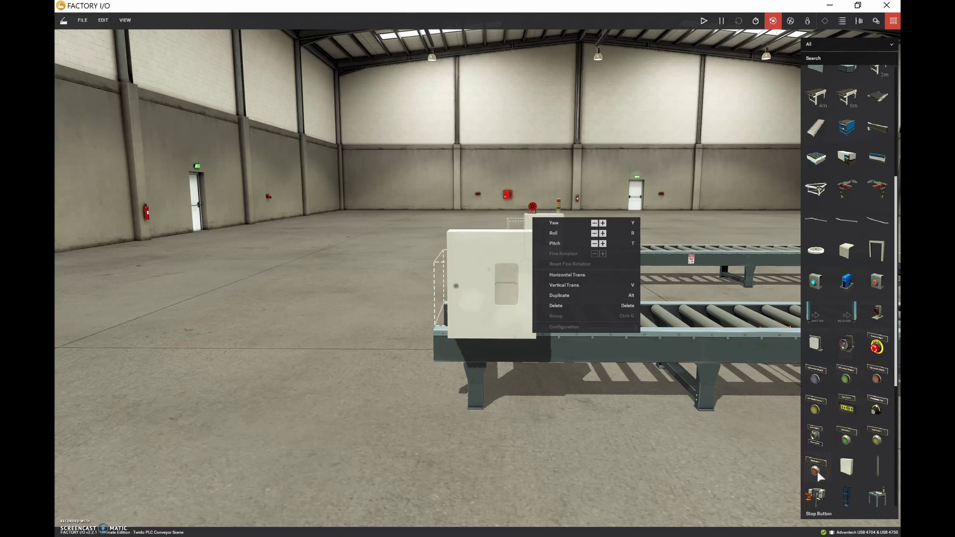
left_click_drag(818, 476, 479, 287)
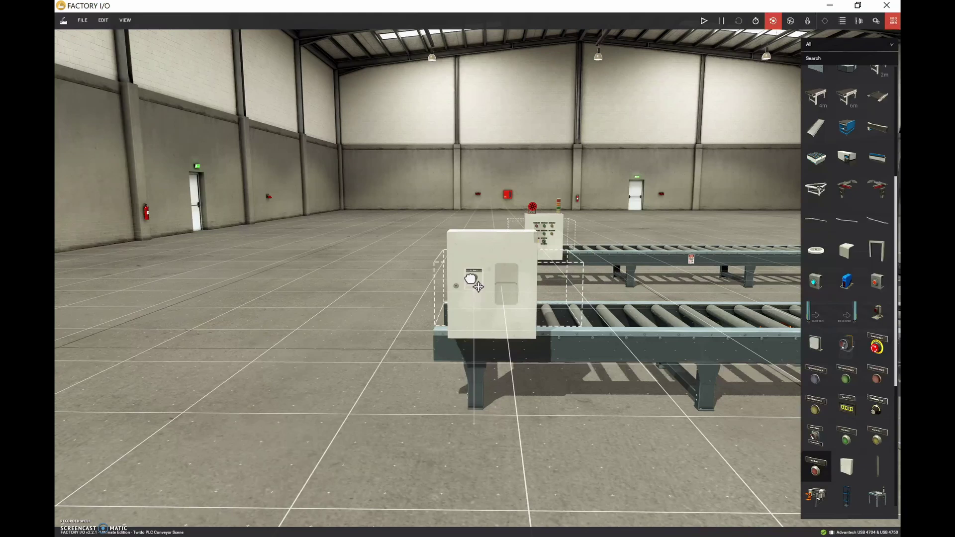
left_click(470, 279)
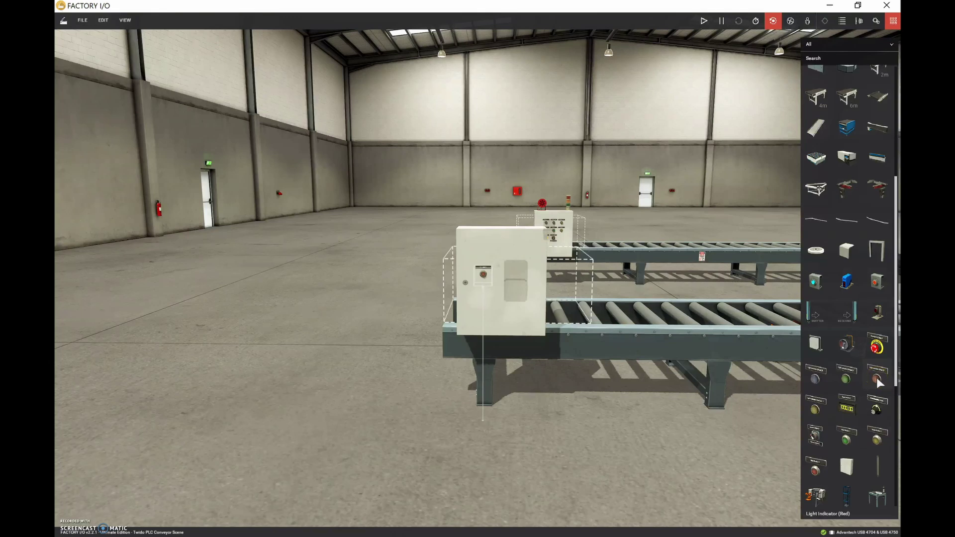
left_click_drag(876, 377, 485, 261)
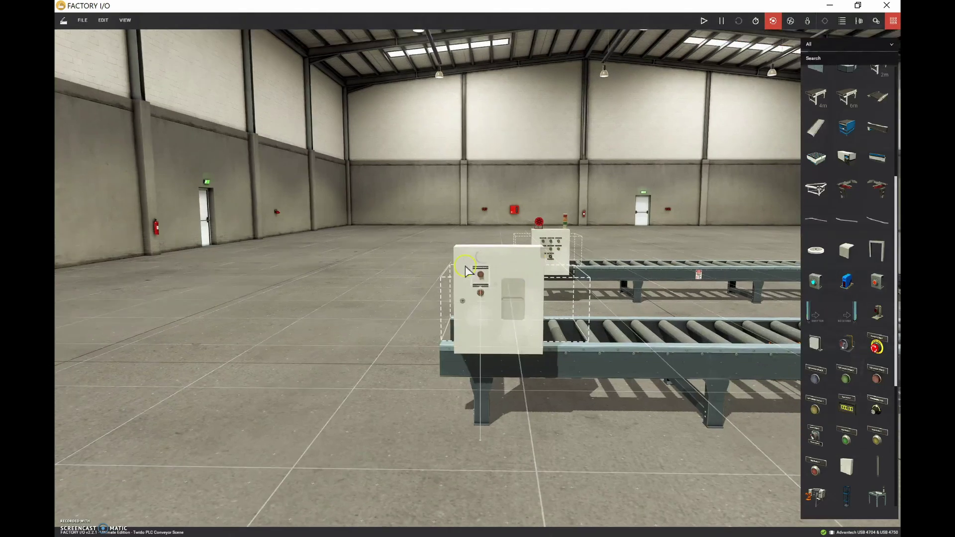
Mount a green Light Indicator on the switchboard door, level with and beside the red one.
right_click_drag(463, 259, 651, 241)
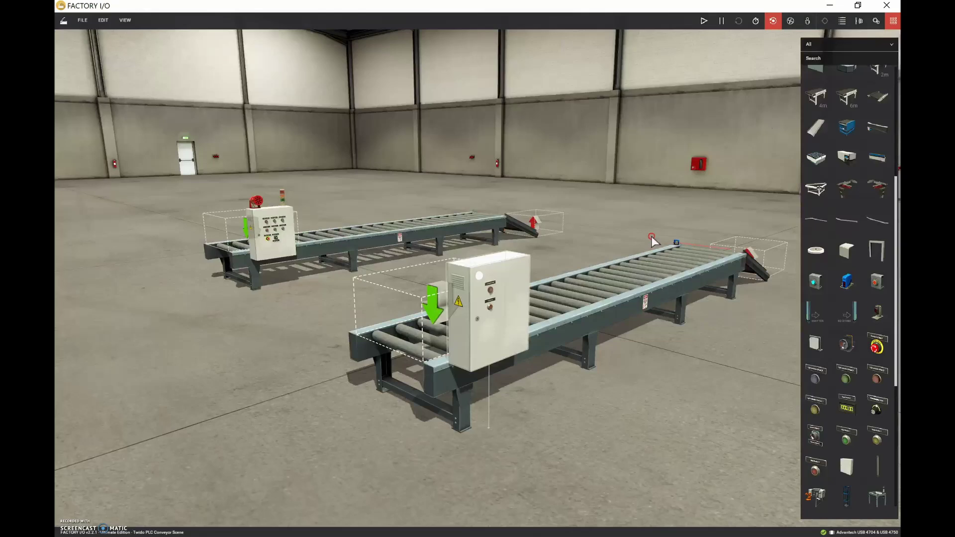
scroll(652, 238, "up", 3)
right_click_drag(664, 243, 463, 254)
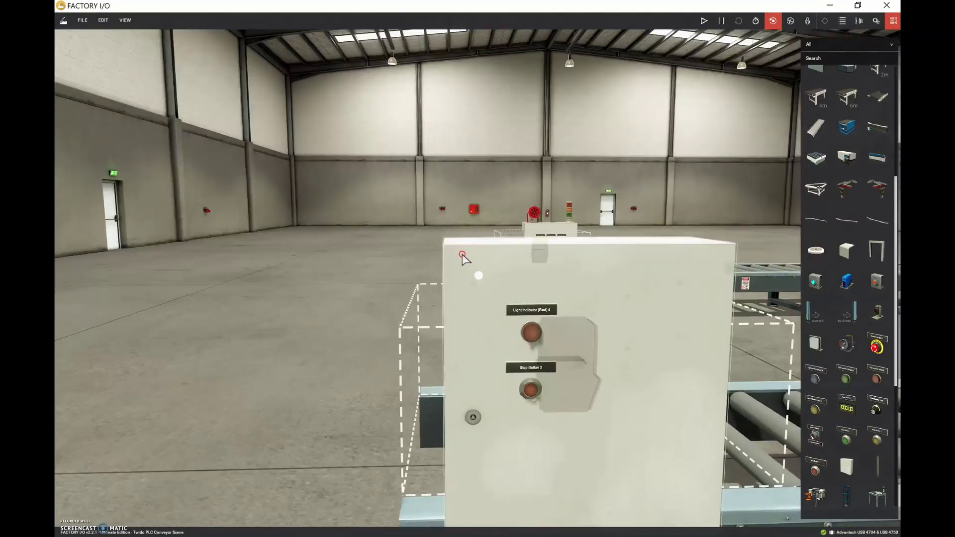
scroll(463, 257, "down", 4)
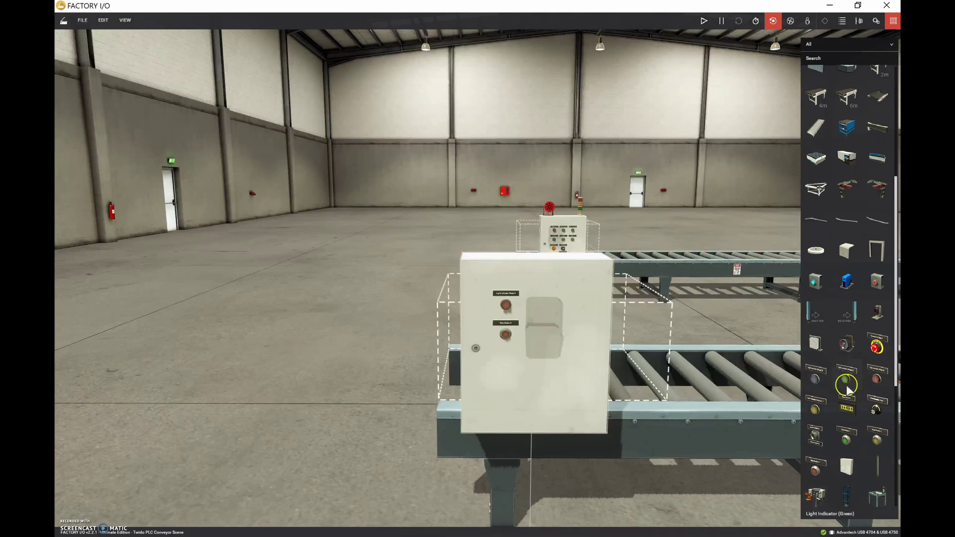
left_click_drag(847, 388, 550, 323)
scroll(622, 333, "down", 2)
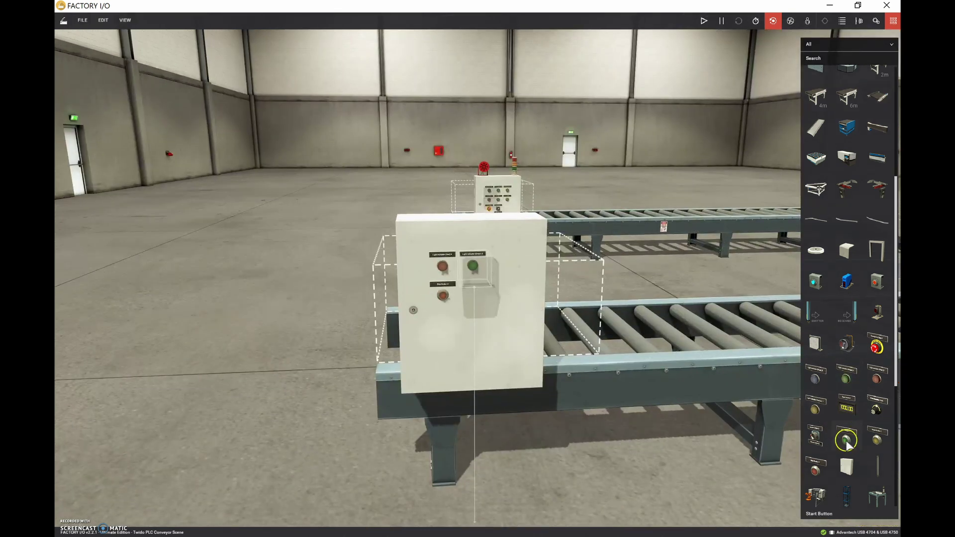
left_click_drag(628, 365, 548, 319)
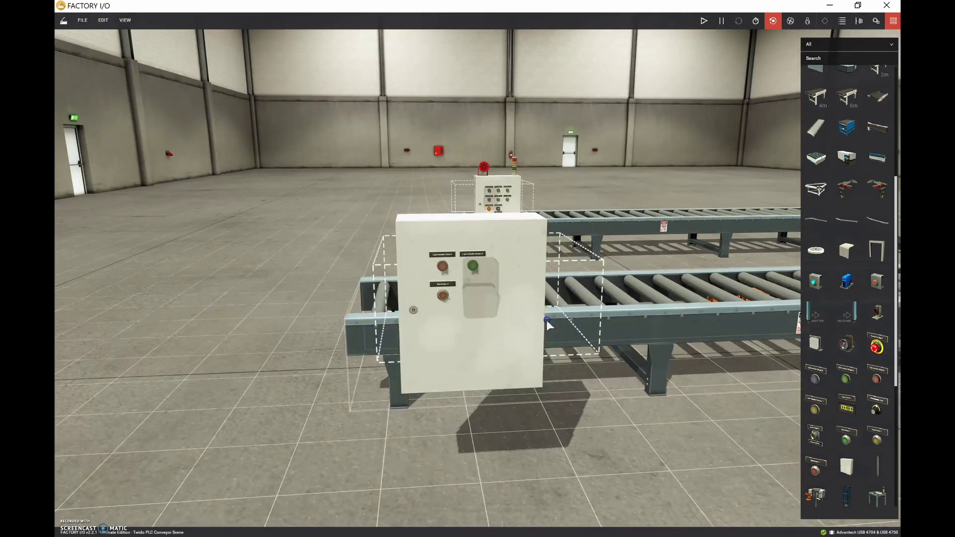
right_click_drag(548, 319, 617, 360)
left_click(89, 20)
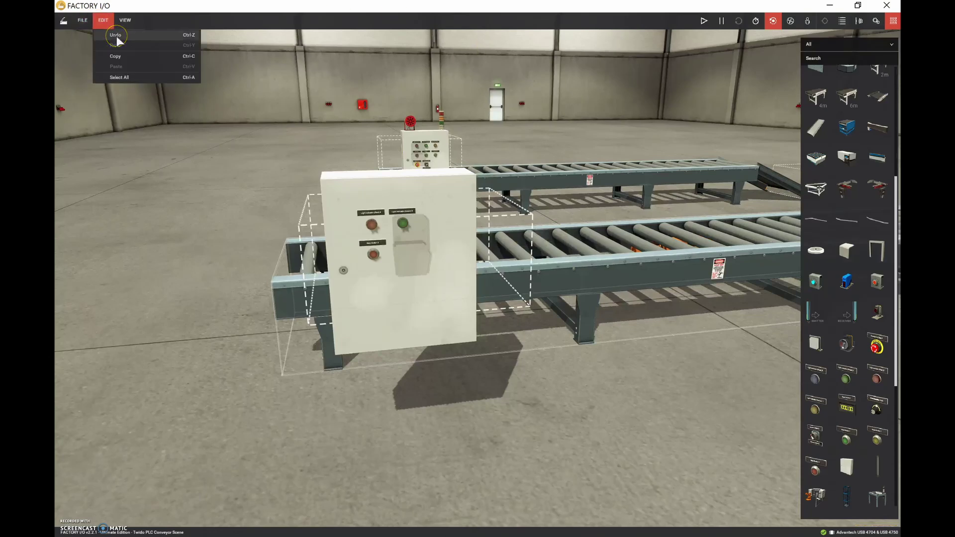
left_click(117, 36)
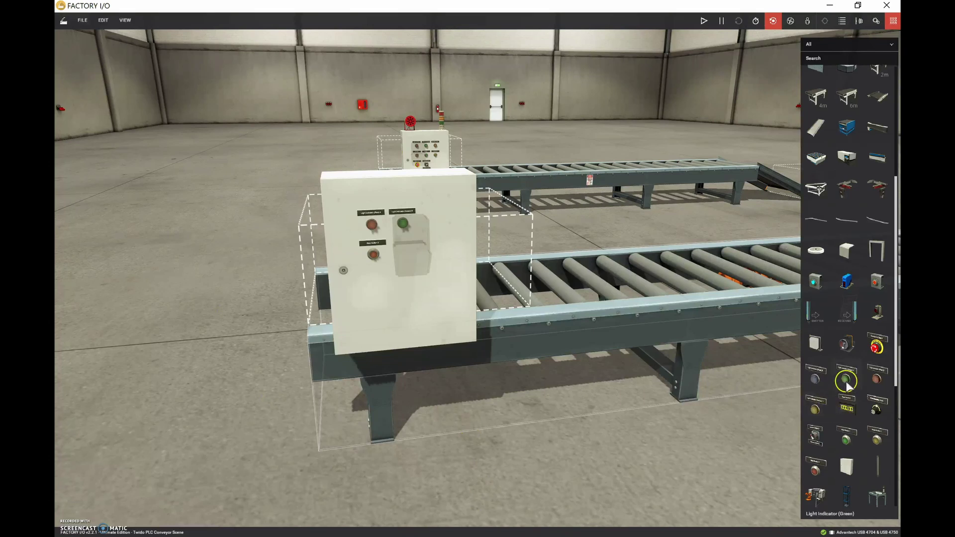
Mount a Start Button beneath the green Light Indicator, beside the Stop Button, and save the scene.
left_click_drag(846, 441, 402, 256)
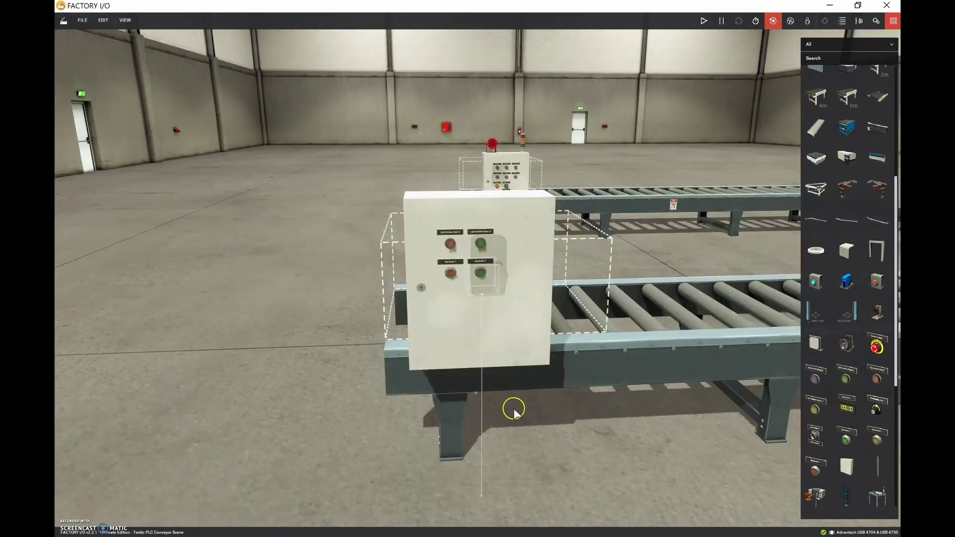
left_click(82, 20)
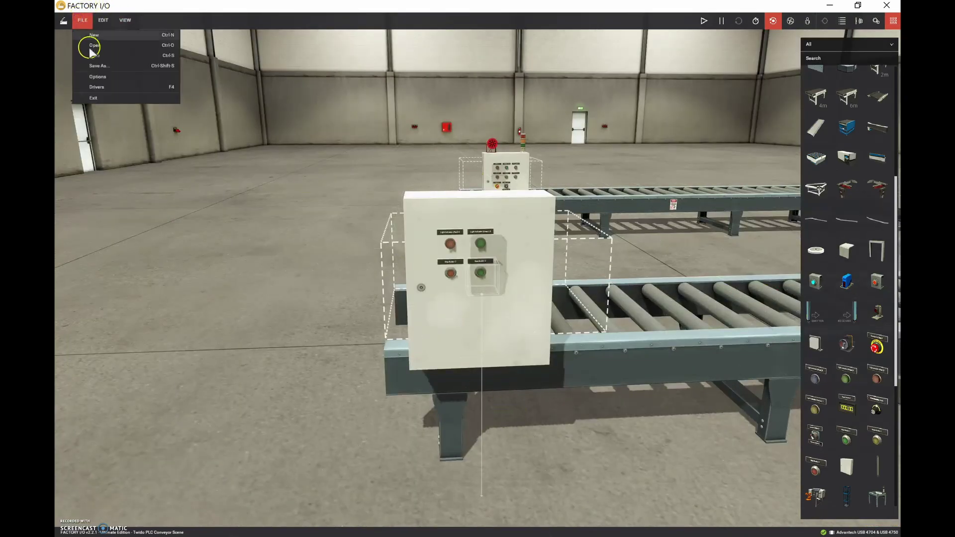
left_click(84, 55)
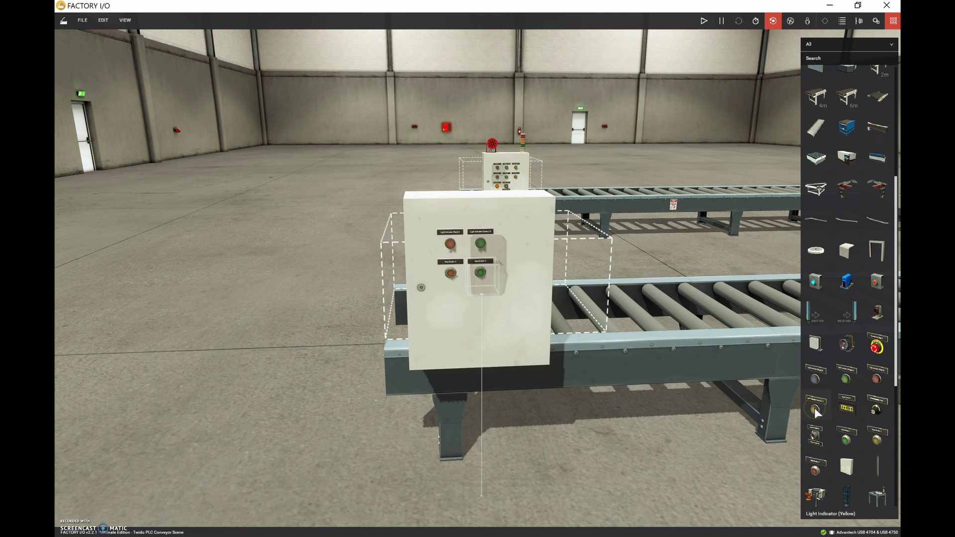
Mount a yellow Light Indicator beside the green one, with a yellow Reset Button below it next to the Start Button.
left_click_drag(814, 408, 502, 253)
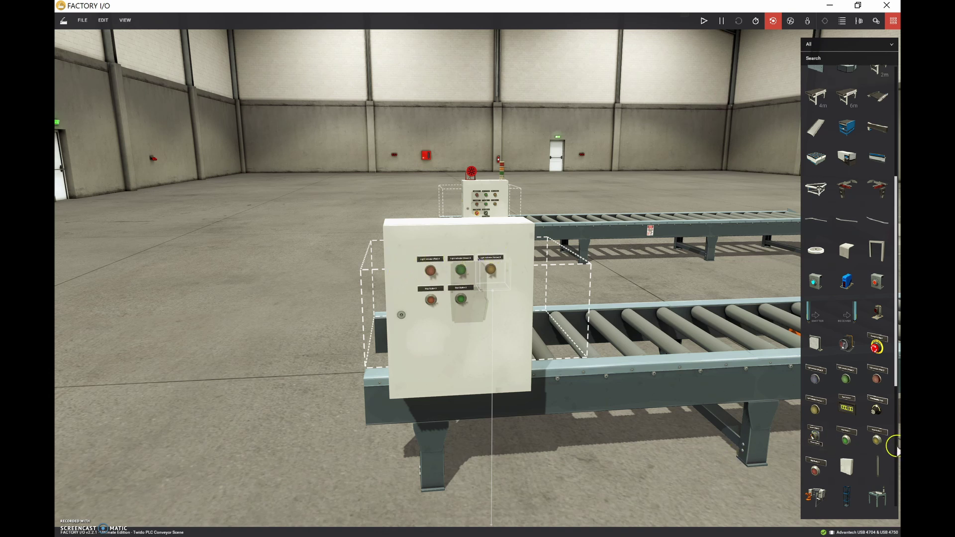
left_click_drag(879, 440, 494, 307)
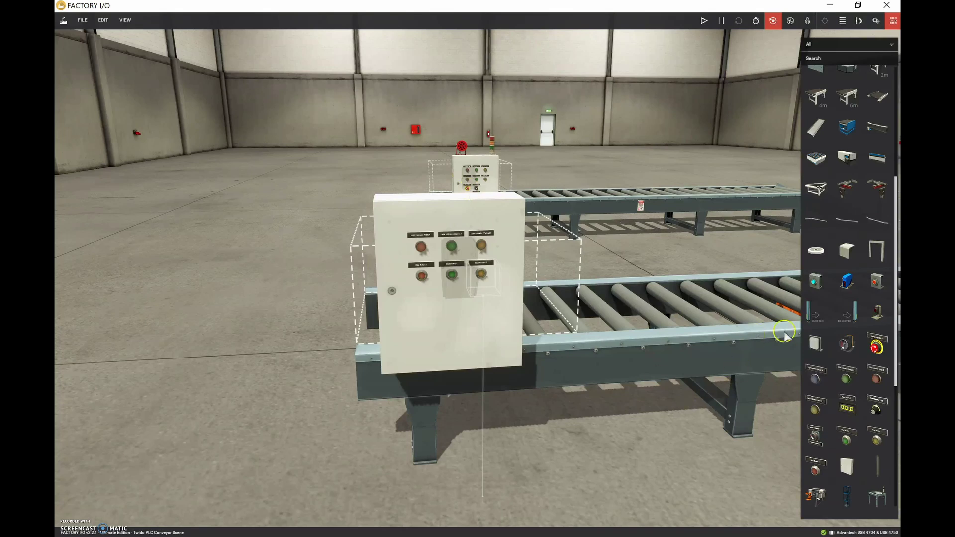
Mount an Emergency Stop below the Stop Button and a Selector beside it, below the Start Button.
left_click_drag(877, 346, 422, 306)
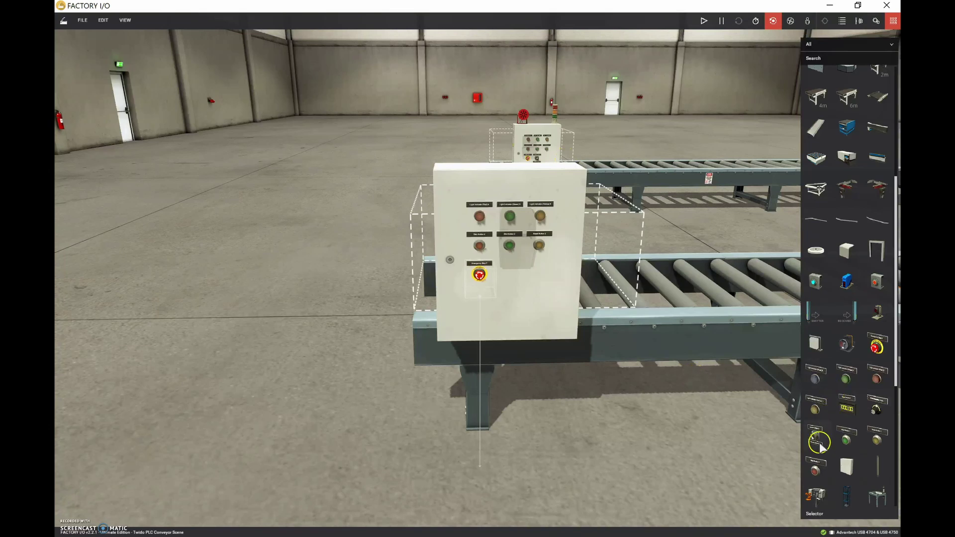
left_click_drag(819, 444, 533, 379)
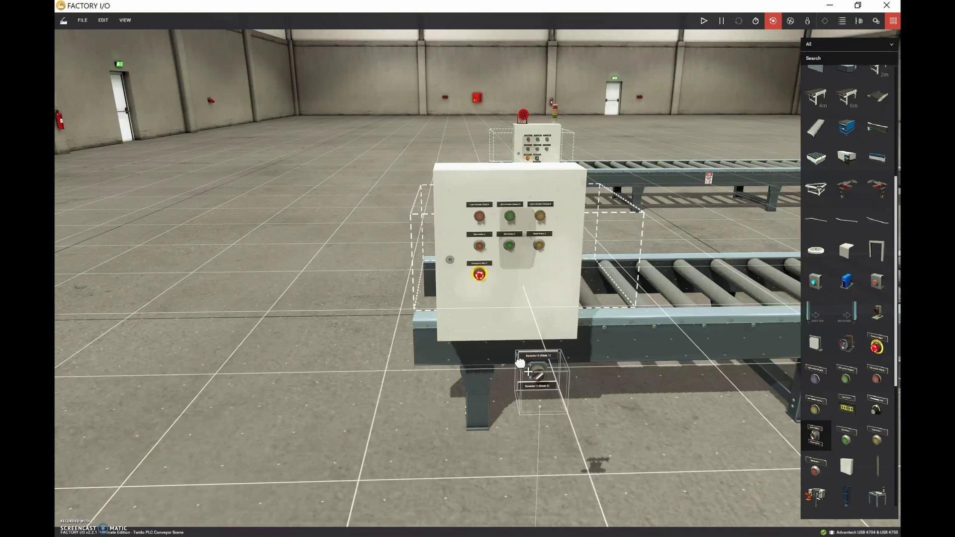
left_click_drag(520, 364, 511, 268)
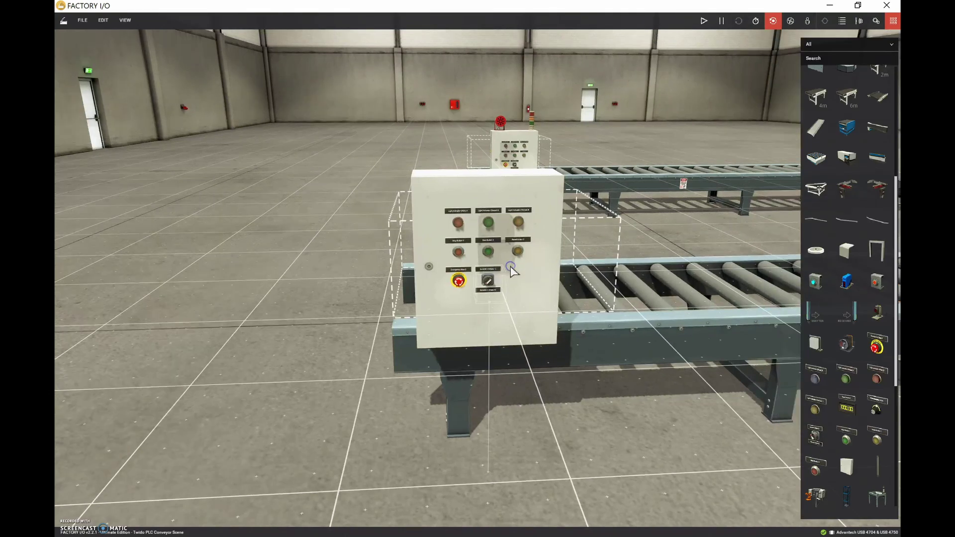
Place an Alarm Siren on top of the new switchboard, near the end on the lock side.
left_click(421, 209)
double_click(421, 209)
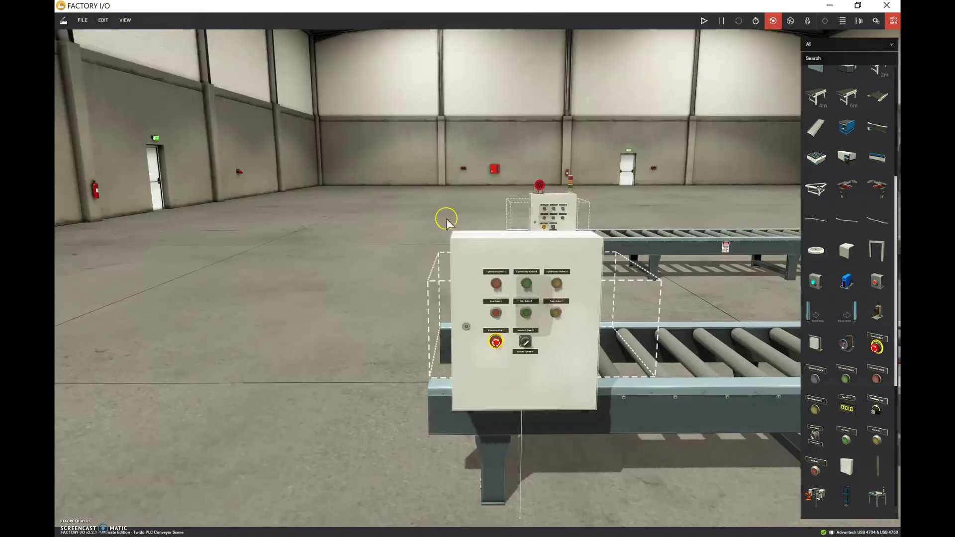
double_click(479, 259)
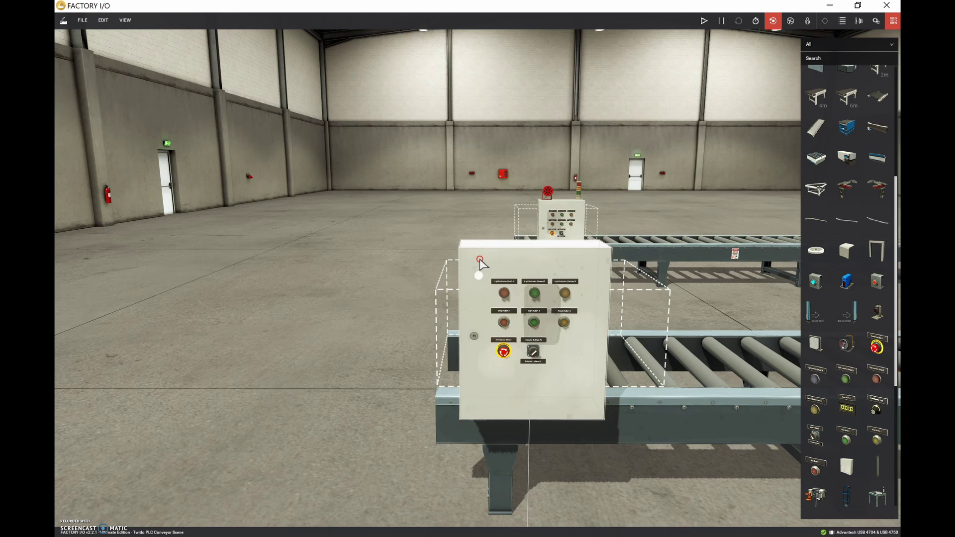
right_click_drag(480, 259, 446, 227)
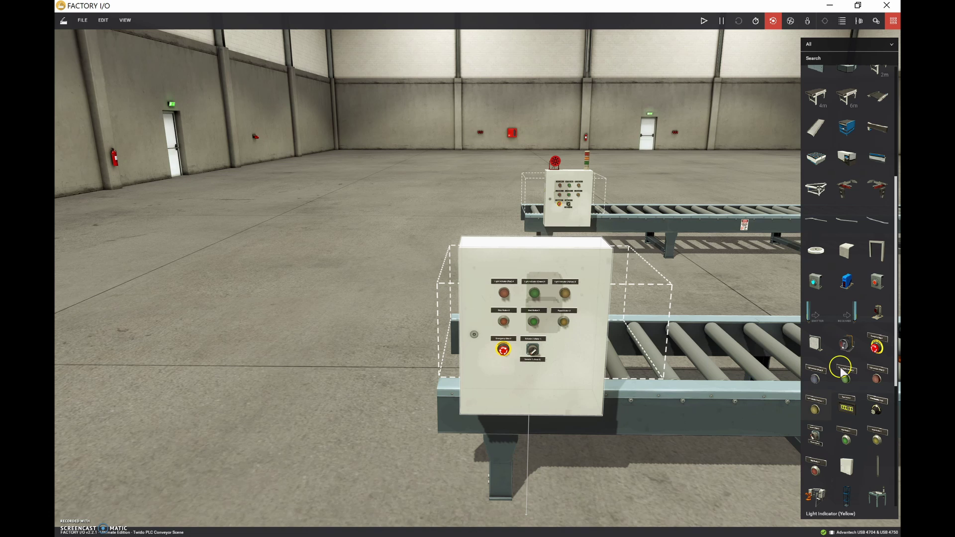
scroll(841, 370, "down", 1)
scroll(840, 369, "down", 2)
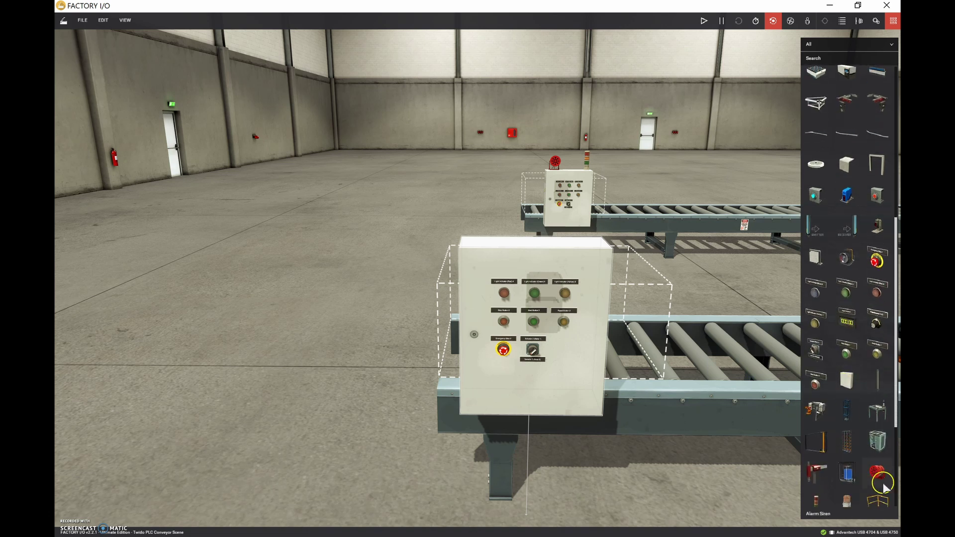
left_click_drag(879, 479, 508, 228)
double_click(508, 229)
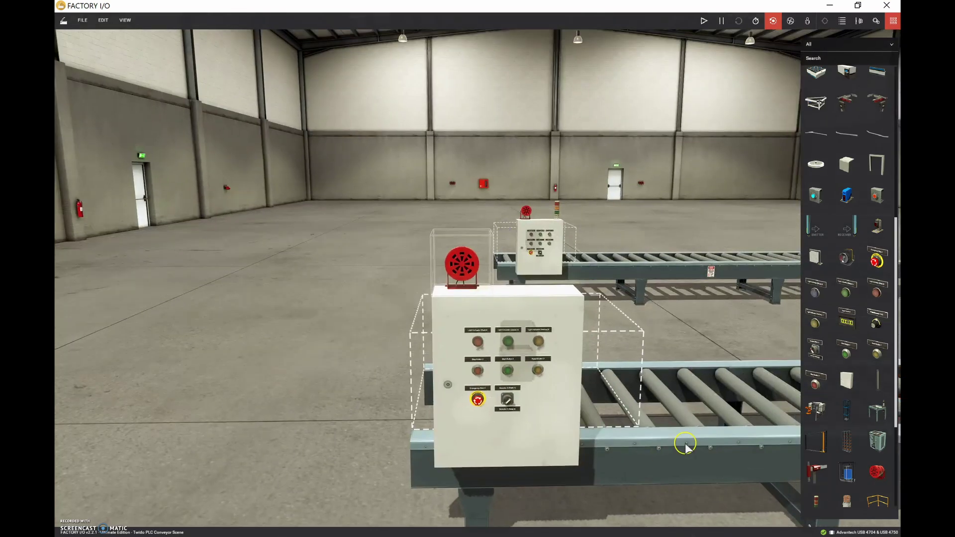
Place a Stack Light on top of the new switchboard, at the end opposite the Alarm Siren.
scroll(841, 385, "down", 1)
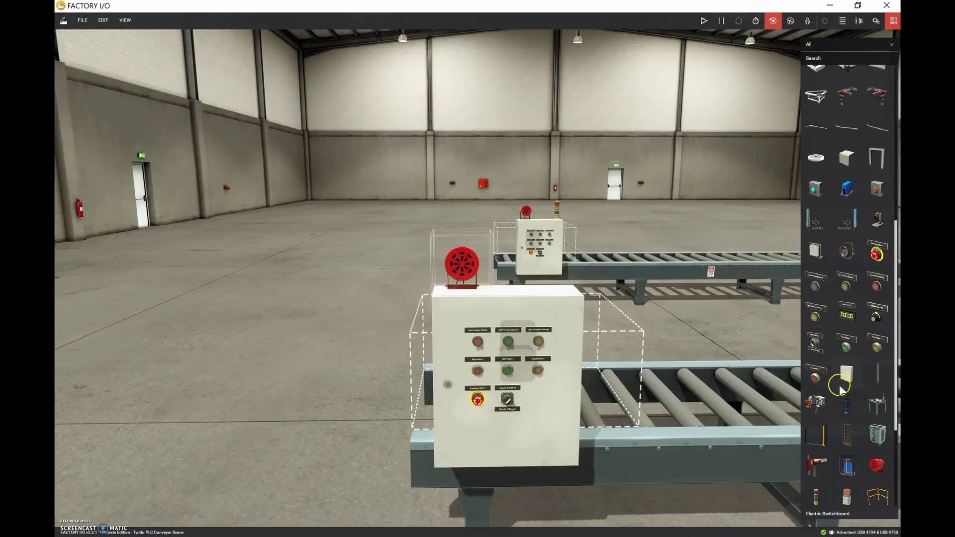
scroll(840, 388, "down", 3)
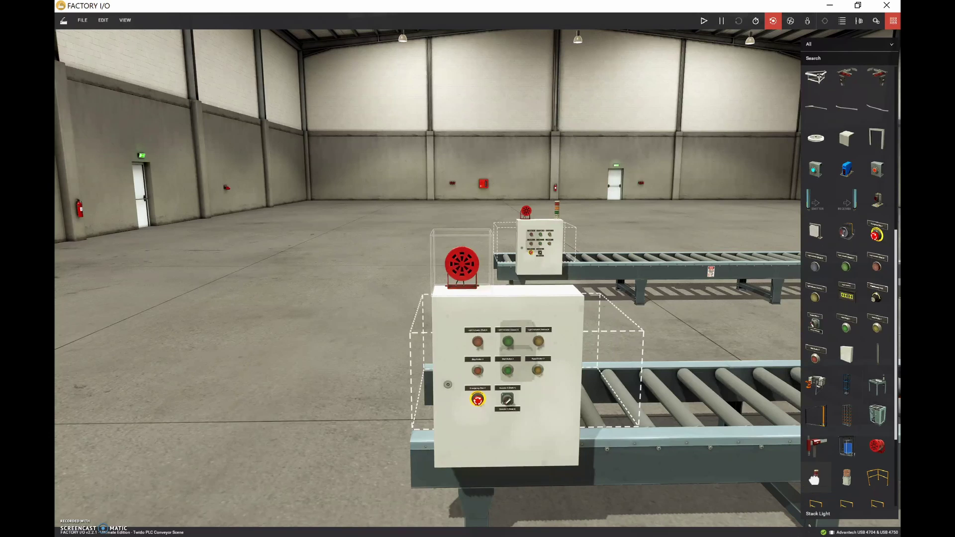
left_click_drag(815, 478, 576, 275)
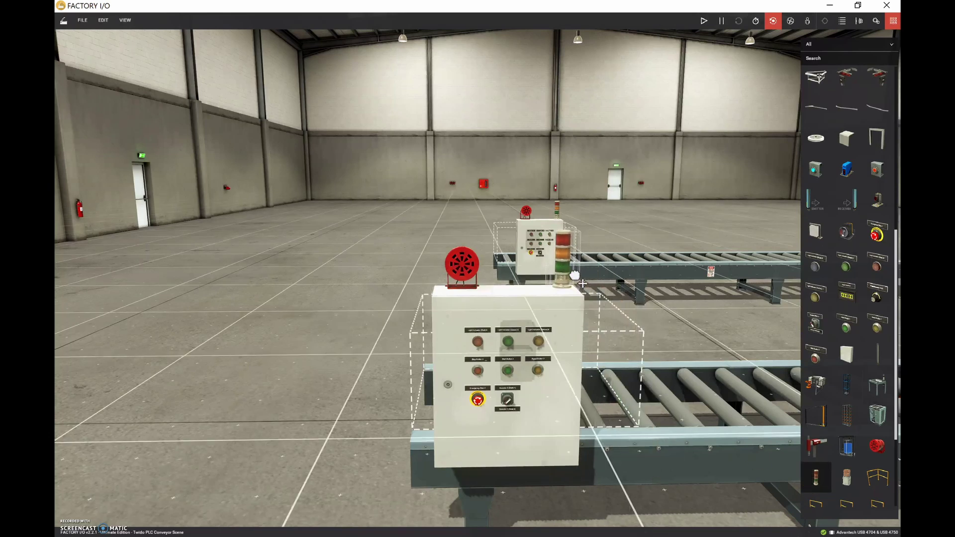
double_click(575, 275)
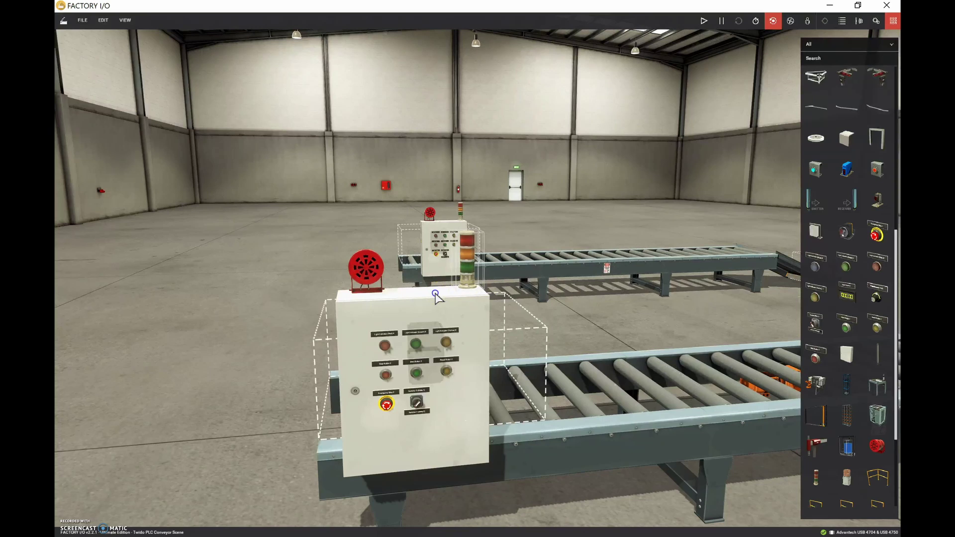
Delete the original line's switchboard with all its mounted devices, together with the emitter at that end of the conveyor.
double_click(437, 294)
right_click_drag(437, 293, 478, 245)
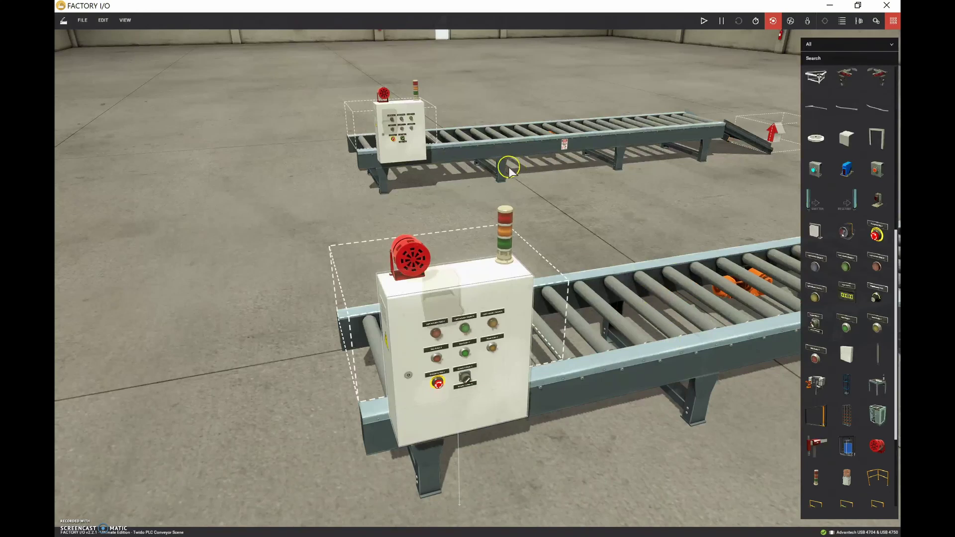
left_click_drag(333, 75, 772, 178)
key("Delete")
Delete the original line's roller conveyor, the chute at its end and the remover.
left_click(493, 124)
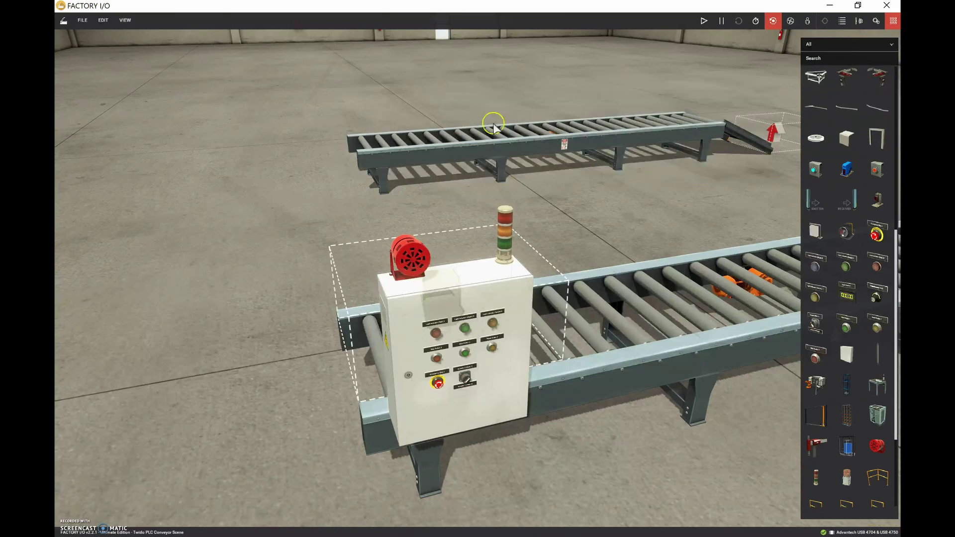
key("Delete")
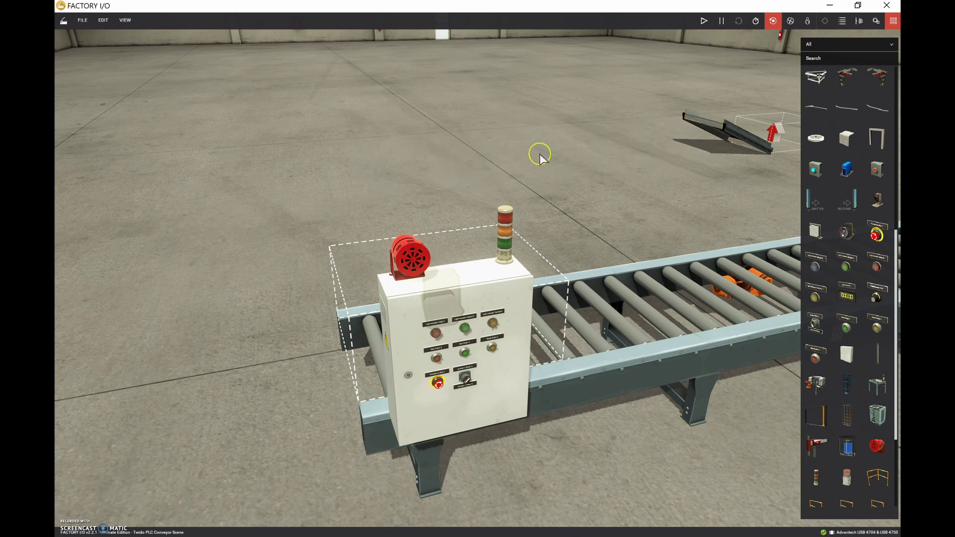
left_click(714, 126)
key("Delete")
left_click(764, 131)
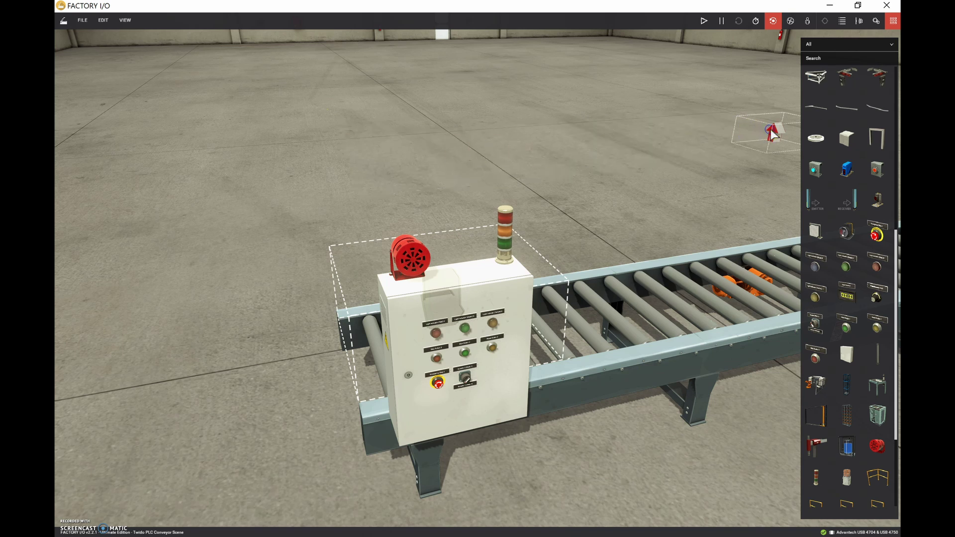
key("Delete")
Examine the new conveyor line from several angles, including its switchboard, sensor, chute and remover.
right_click_drag(473, 139, 444, 161)
scroll(443, 161, "down", 5)
right_click_drag(475, 128, 428, 142)
scroll(411, 147, "up", 4)
scroll(411, 147, "down", 4)
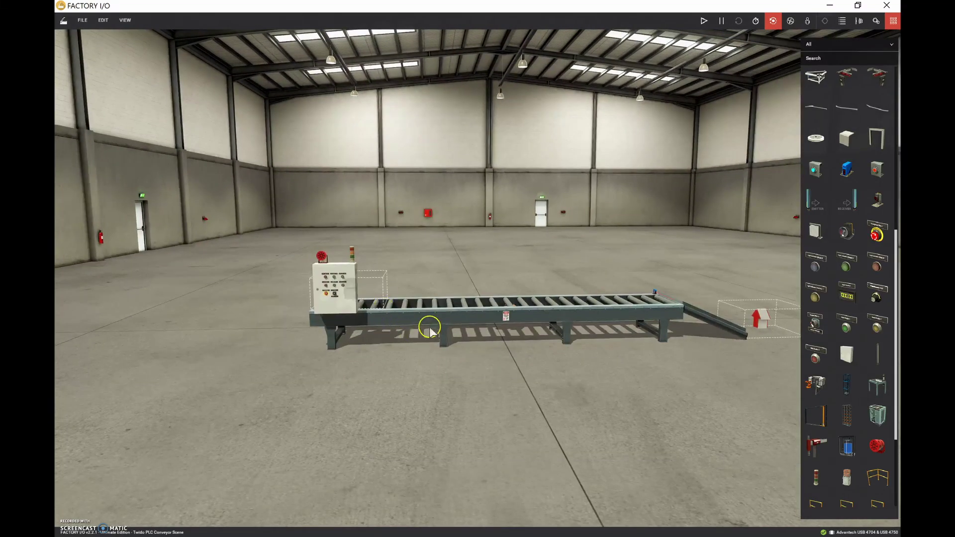
left_click_drag(430, 331, 437, 323)
right_click_drag(438, 323, 604, 272)
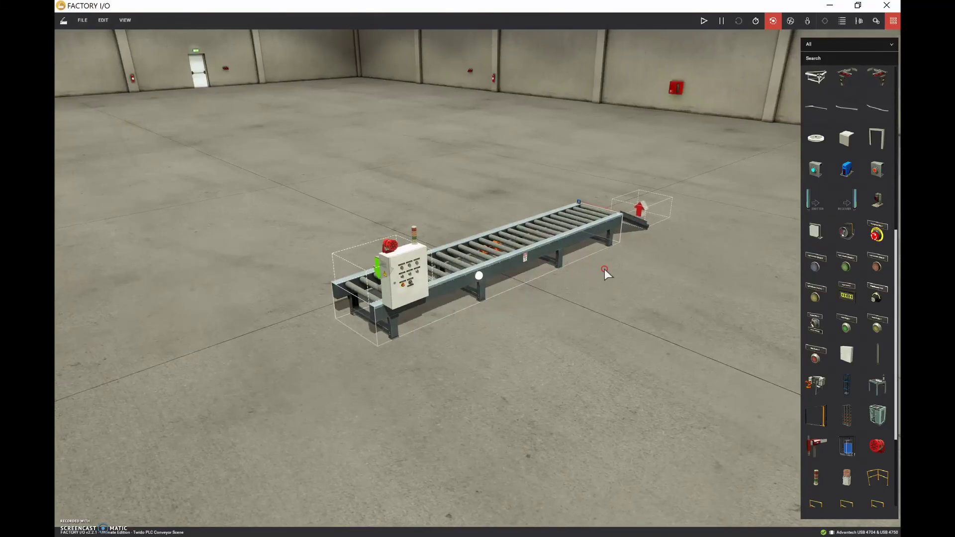
scroll(605, 270, "up", 2)
scroll(605, 269, "up", 2)
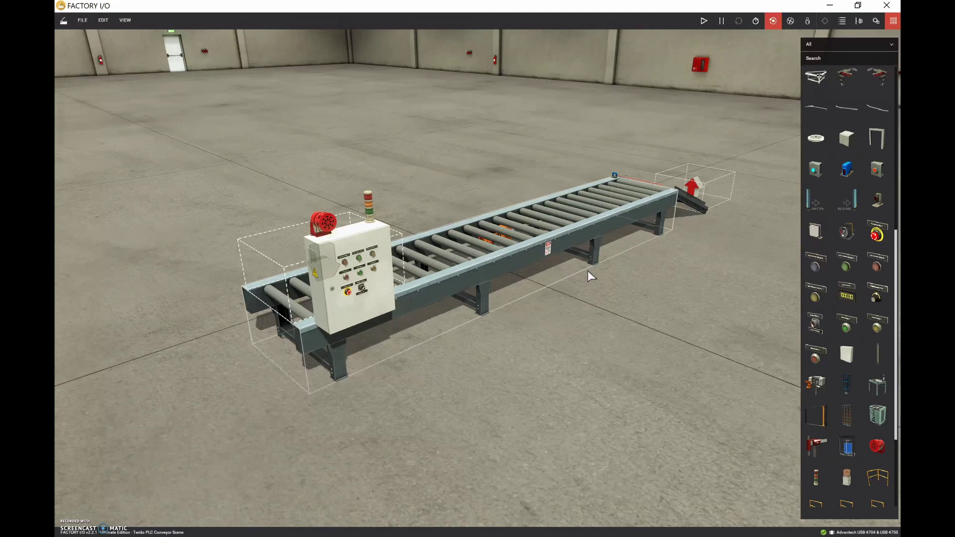
left_click(372, 256)
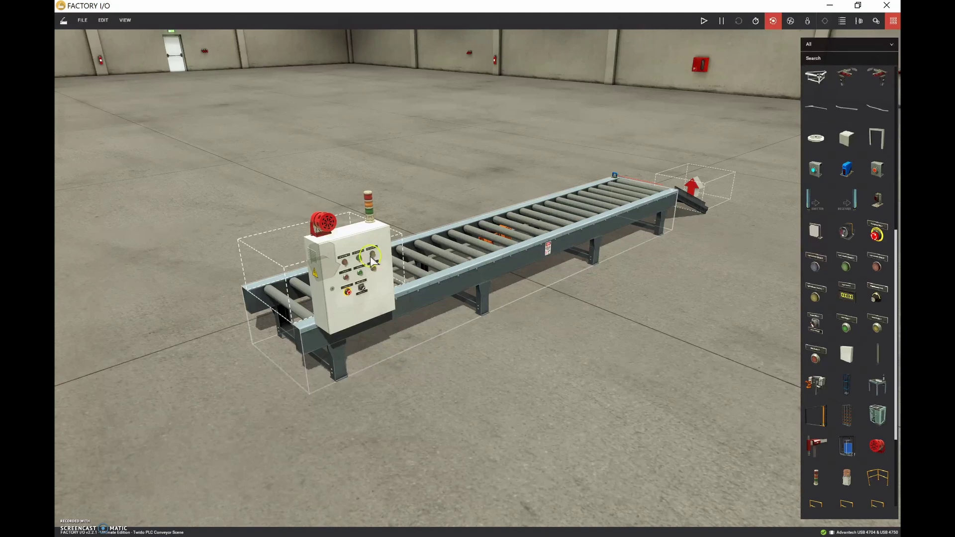